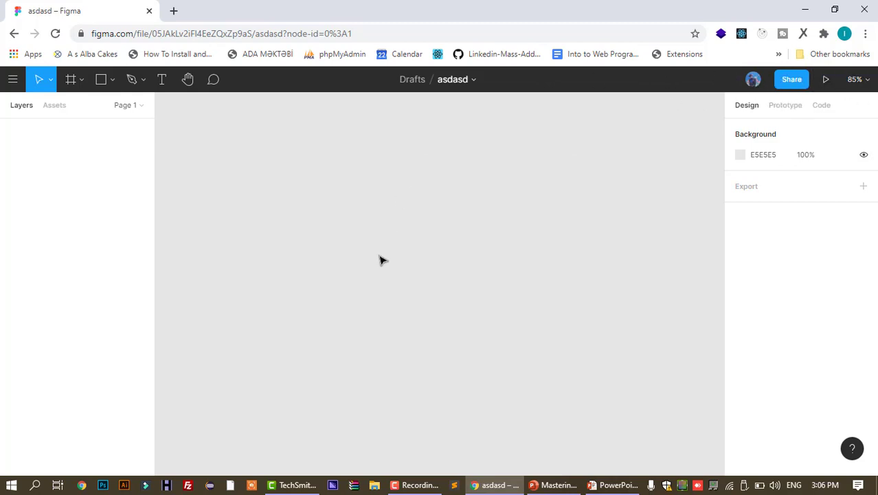
left_click(78, 80)
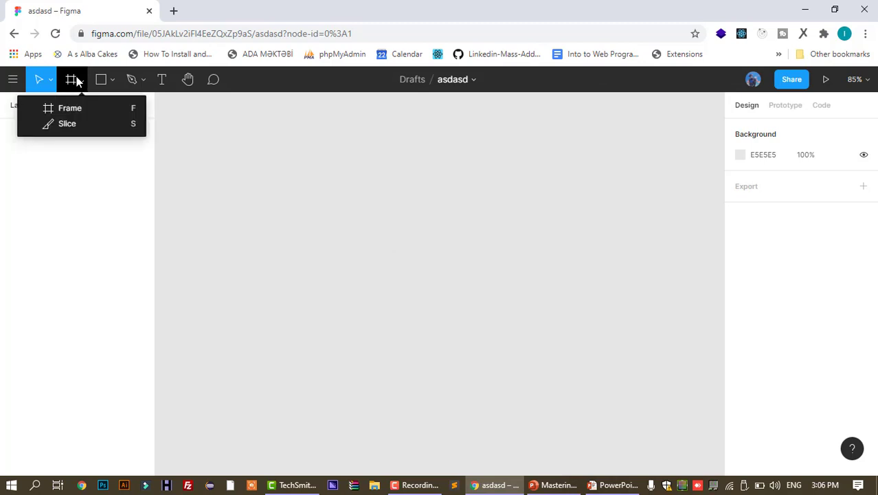
left_click(252, 170)
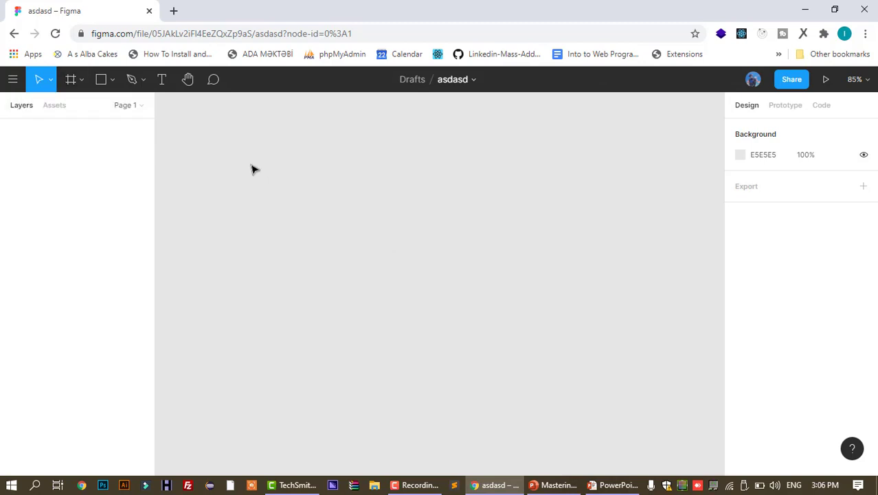
left_click(78, 83)
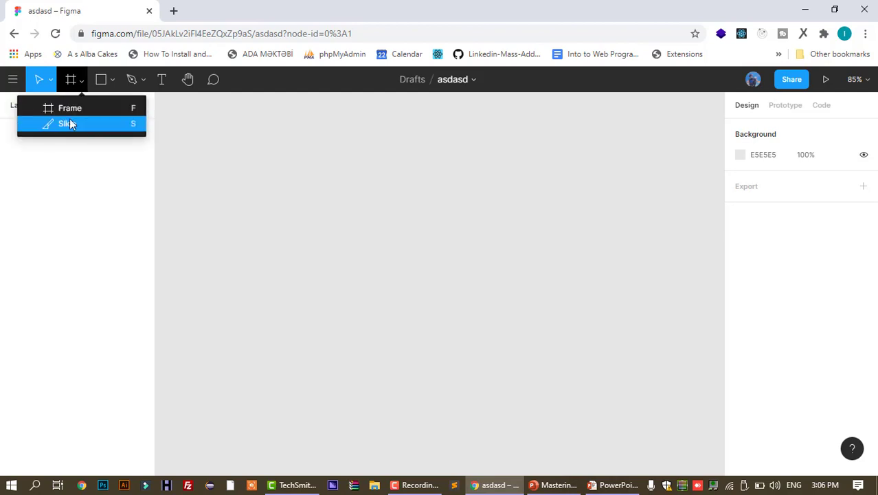
left_click(333, 194)
Draw a frame of about 593 × 354 freehand on the empty canvas and delete it
key("f")
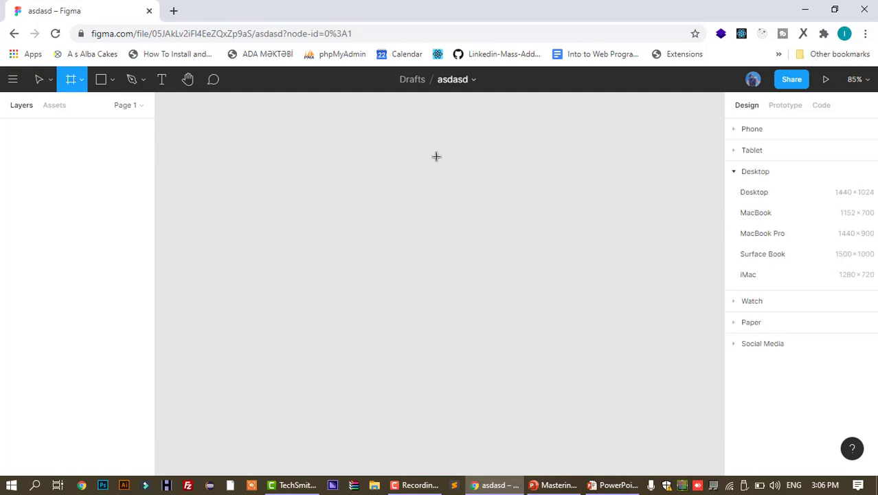
left_click_drag(221, 140, 506, 367)
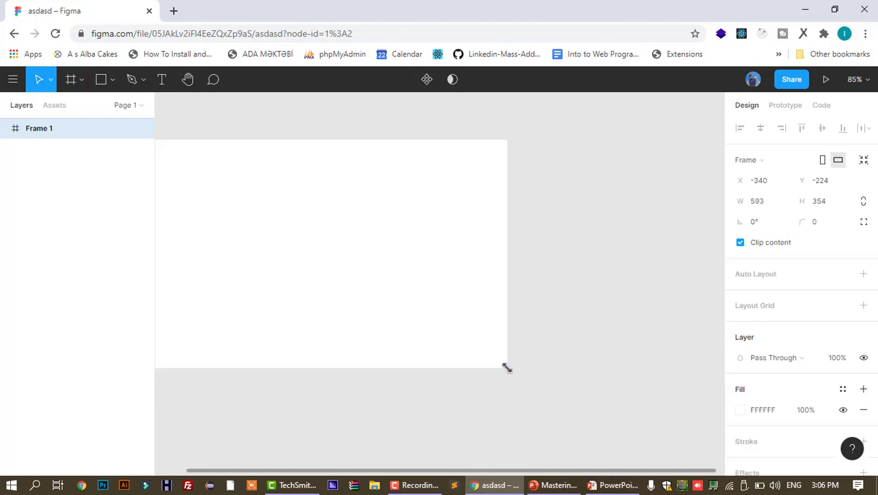
key("Delete")
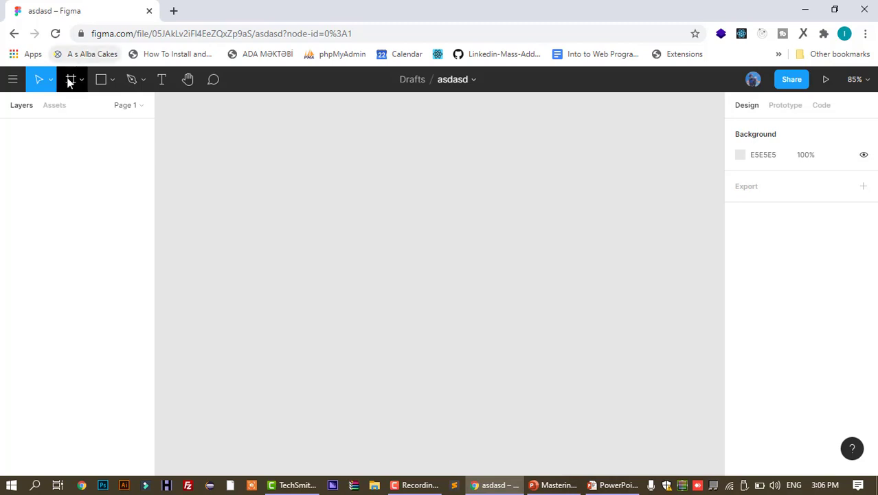
Create a frame from the Desktop preset sized 1440 × 1024
key("f")
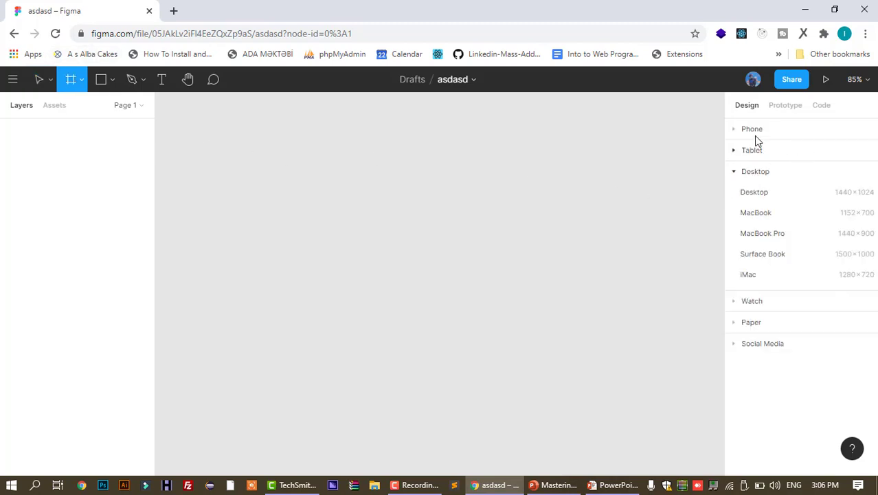
left_click(734, 130)
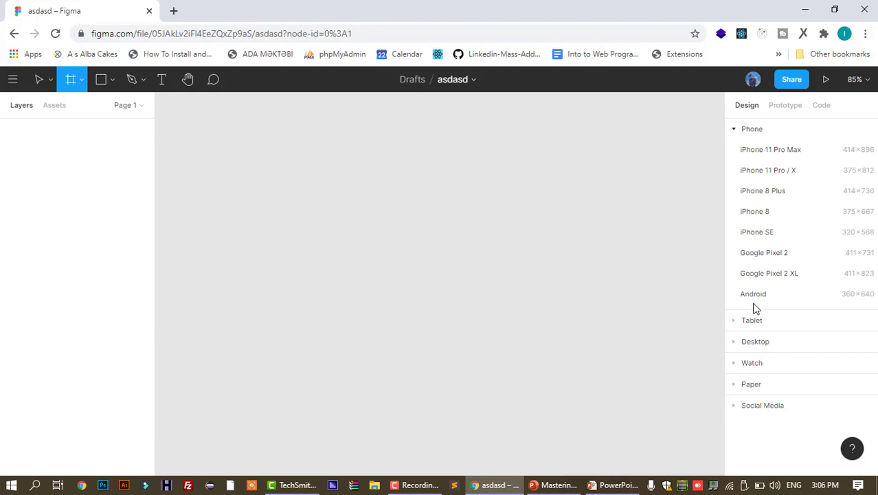
left_click(734, 342)
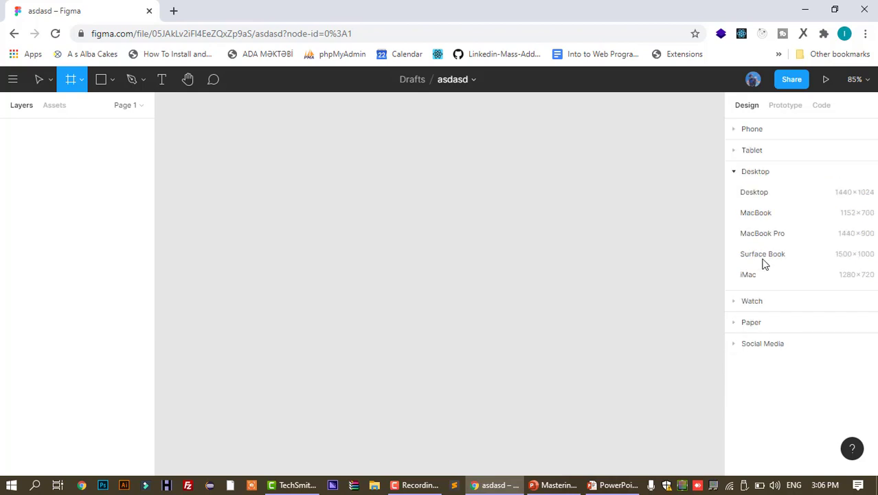
left_click(758, 194)
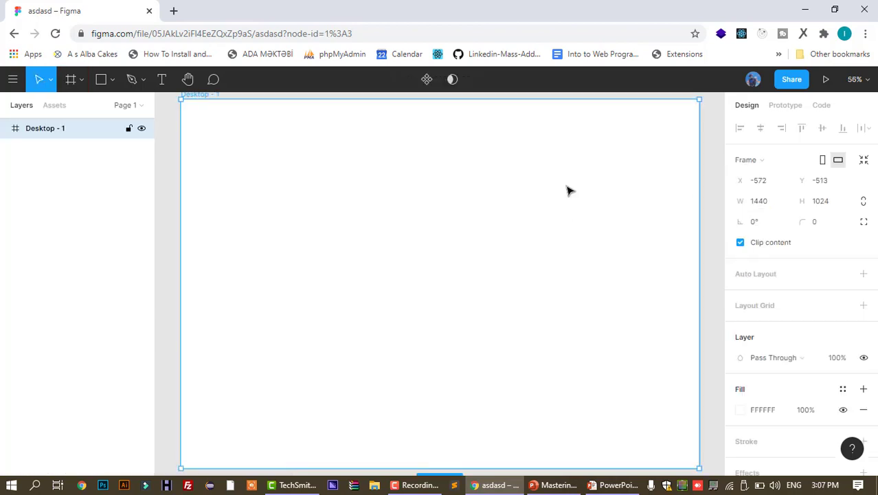
Rename the desktop frame as Homepage
scroll(463, 296, "up", 4)
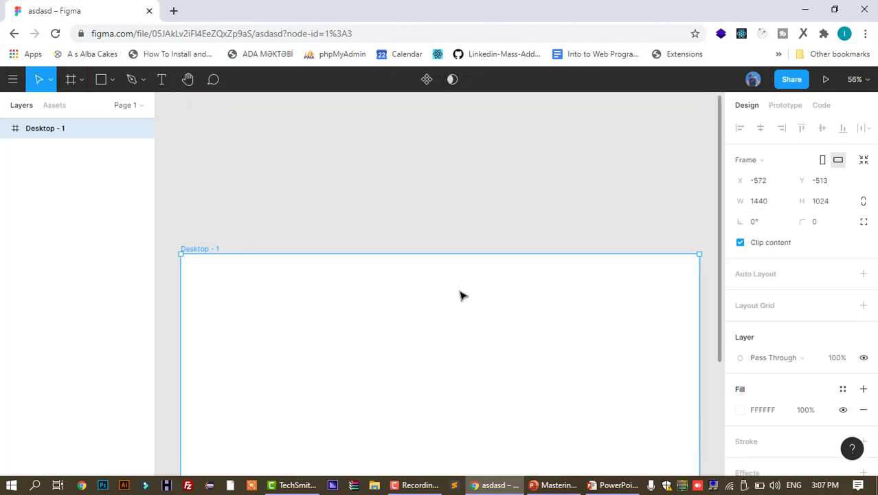
scroll(462, 296, "down", 2)
scroll(462, 296, "up", 1)
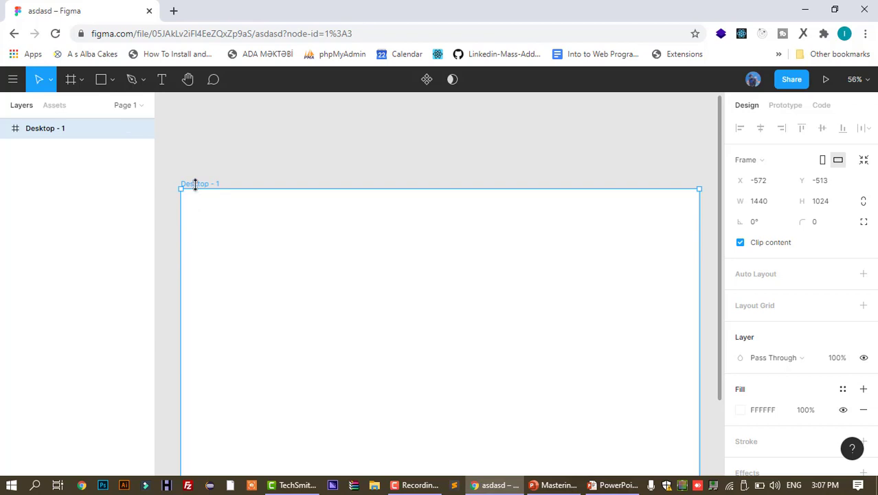
double_click(199, 187)
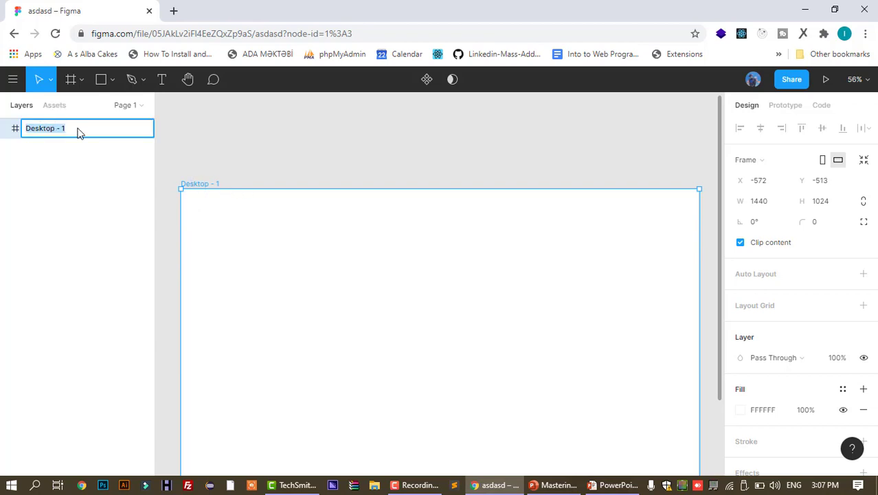
key("BackSpace")
type("Homepage")
key("Return")
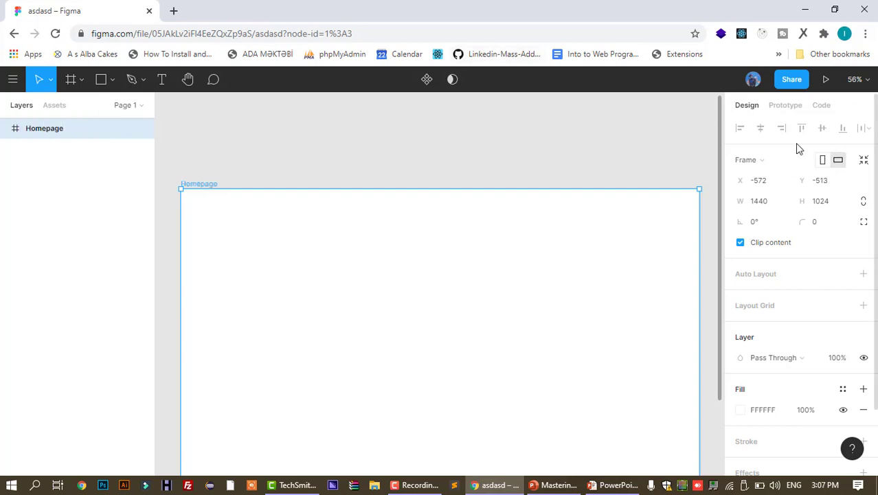
Try portrait orientation on the Homepage frame and return it to landscape
left_click(821, 164)
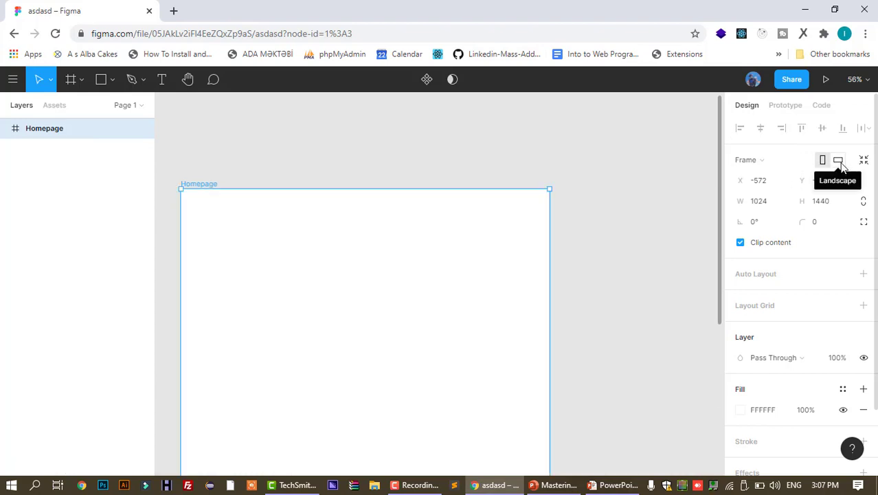
left_click(839, 164)
left_click(823, 163)
left_click(838, 162)
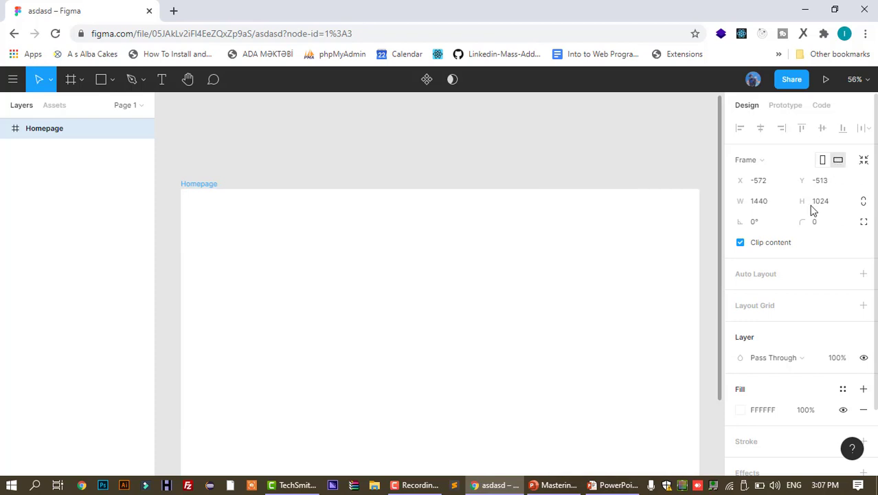
Set the Homepage frame's rotation to -0.5° and its corner radius to 11
mouse_move(802, 221)
left_mouse_down()
mouse_move(829, 222)
mouse_move(784, 228)
mouse_move(829, 220)
mouse_move(793, 222)
mouse_move(809, 229)
left_mouse_up()
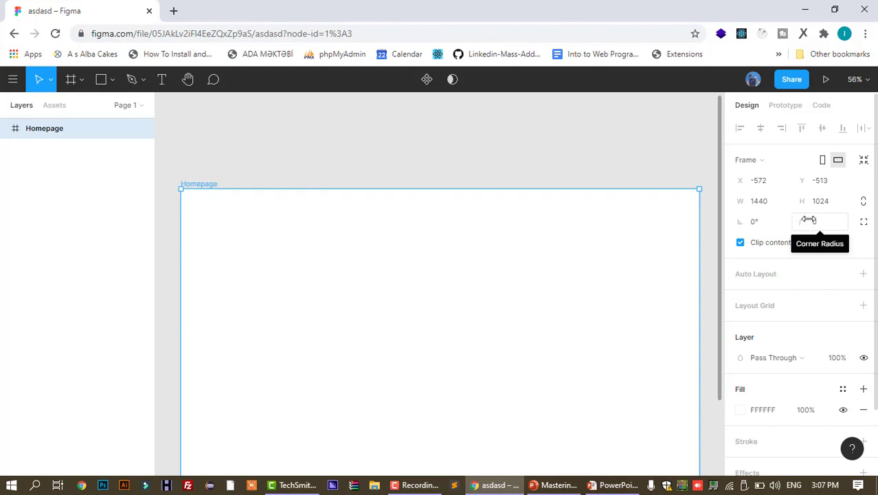
left_click_drag(749, 221, 874, 221)
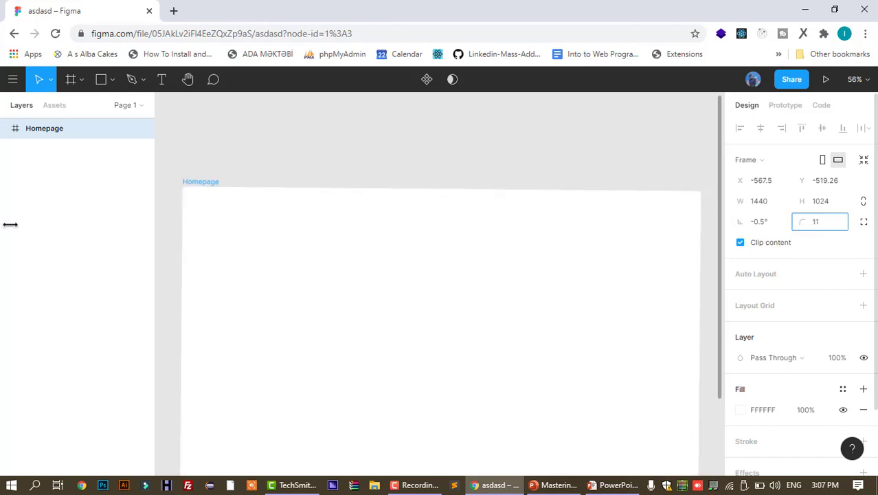
left_click_drag(10, 224, 824, 230)
Set the Homepage frame's corner radius to 1000 and undo the change
left_click(817, 228)
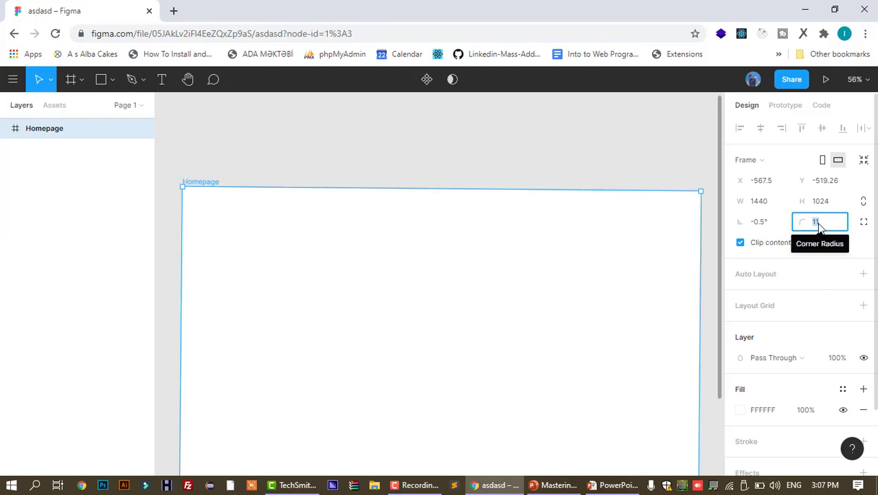
type("1000")
key("Return")
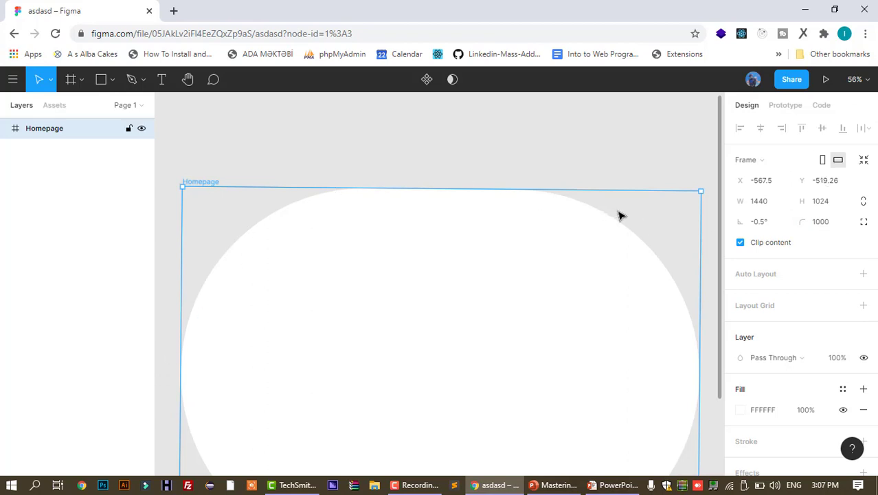
key("ctrl+z")
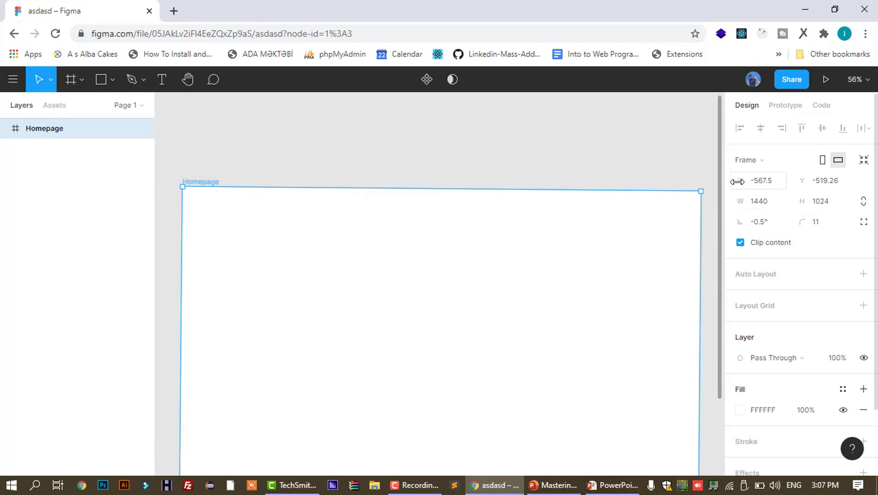
Adjust the Homepage frame's position to X -570, Y -521 and its size to 1457 × 997
left_click_drag(736, 181, 739, 182)
mouse_move(802, 177)
left_mouse_down()
mouse_move(811, 185)
mouse_move(819, 173)
mouse_move(802, 176)
left_mouse_up()
left_click_drag(739, 199, 770, 202)
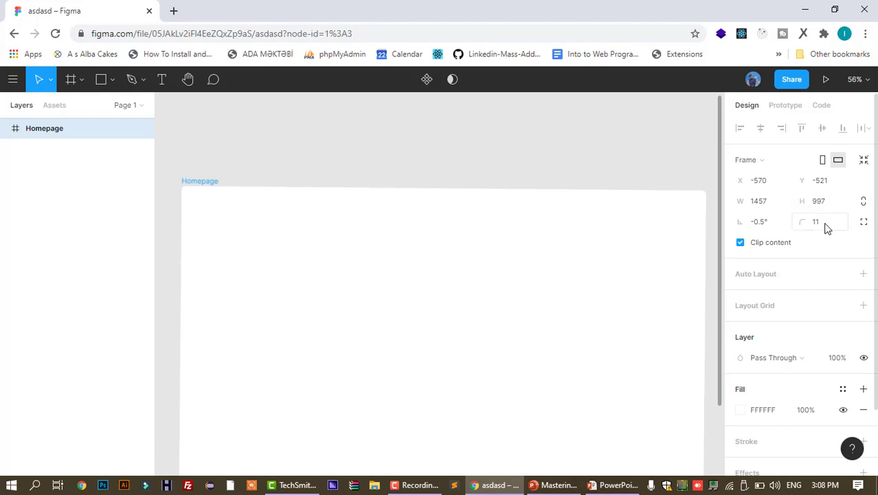
Reset the Homepage frame's corner radius to 0 and its rotation to 0°
left_click(816, 221)
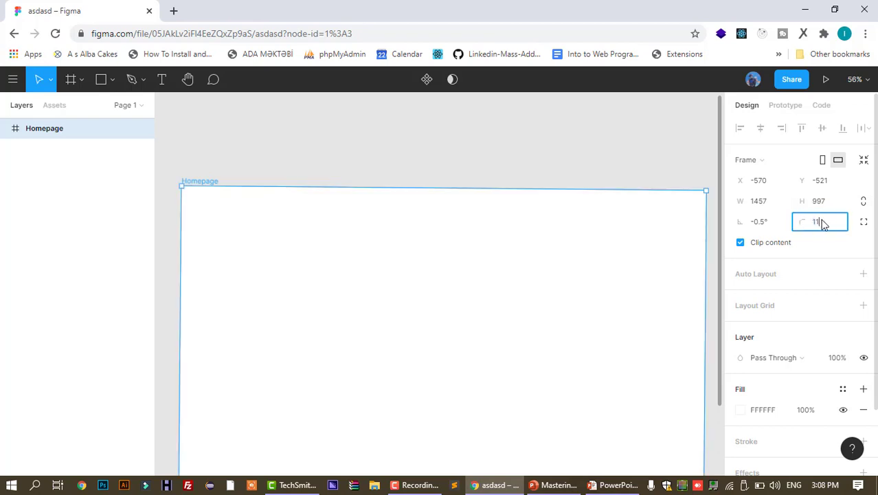
type("0")
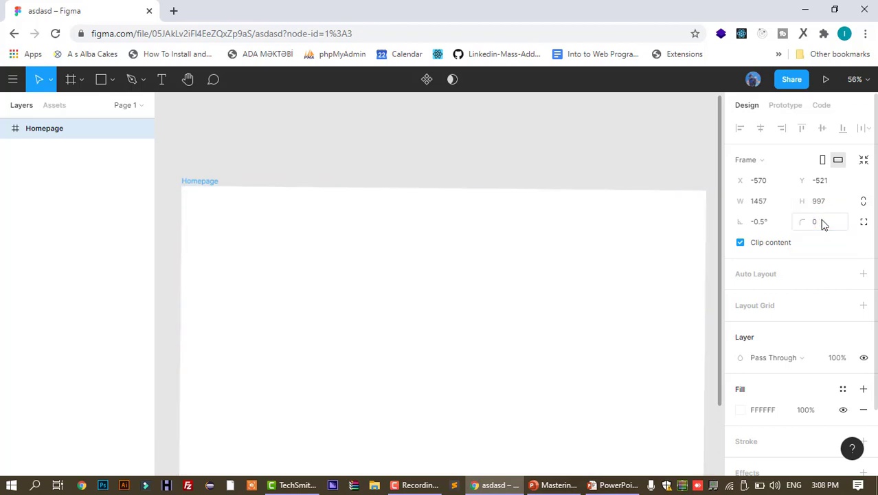
left_click(770, 226)
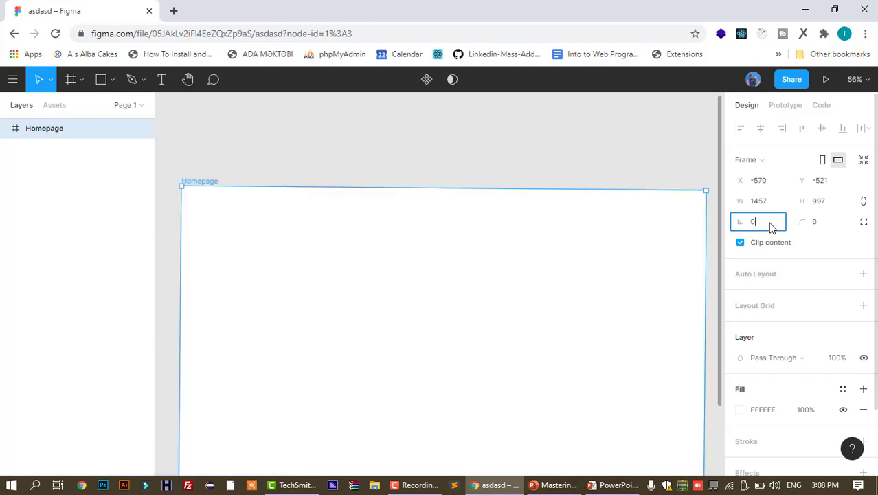
type("0")
key("Return")
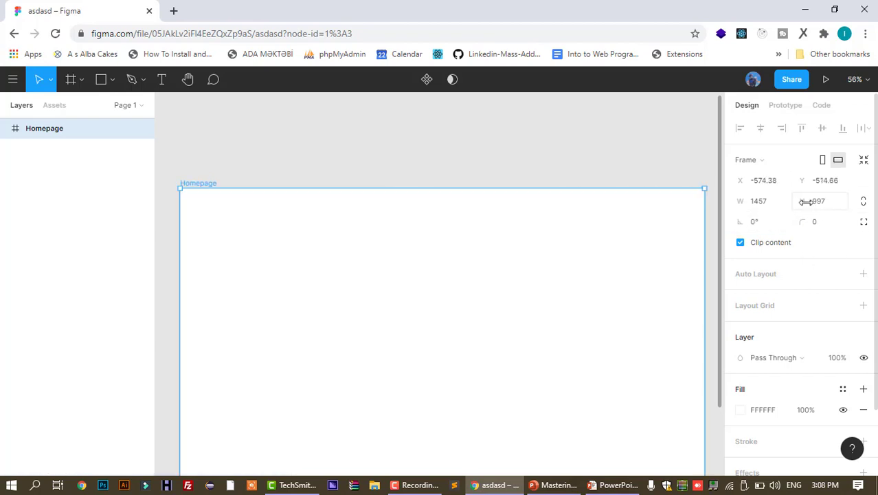
Constrain the Homepage frame's proportions and resize it on the canvas to about 676 × 729, ending at about 1438 × 963
scroll(691, 245, "down", 2)
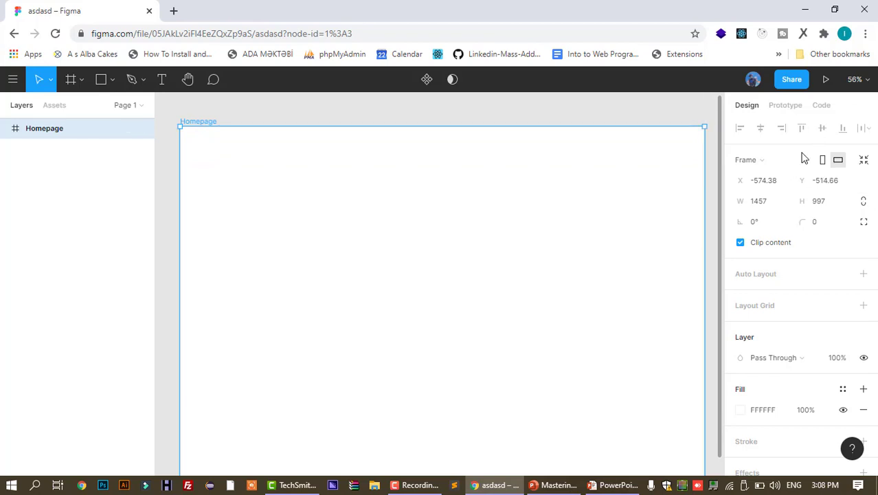
left_click(864, 201)
left_click_drag(704, 126, 423, 223)
scroll(423, 223, "down", 4)
scroll(423, 223, "up", 3)
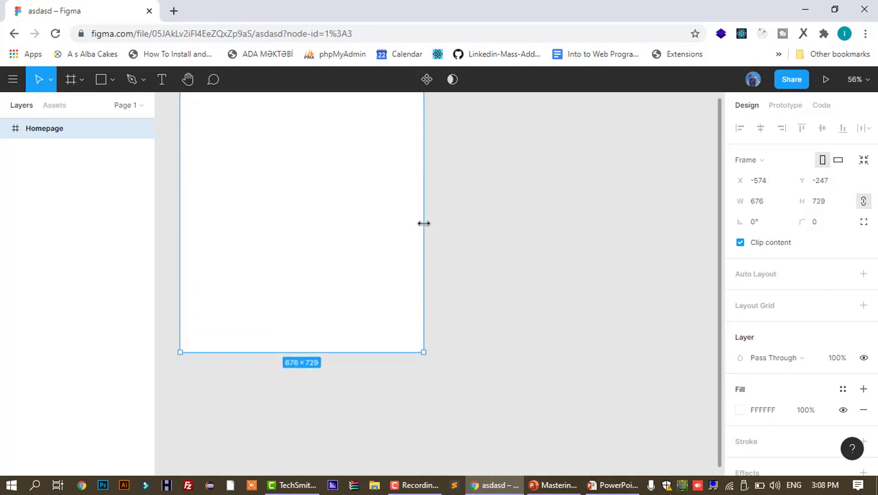
left_click_drag(425, 187, 697, 103)
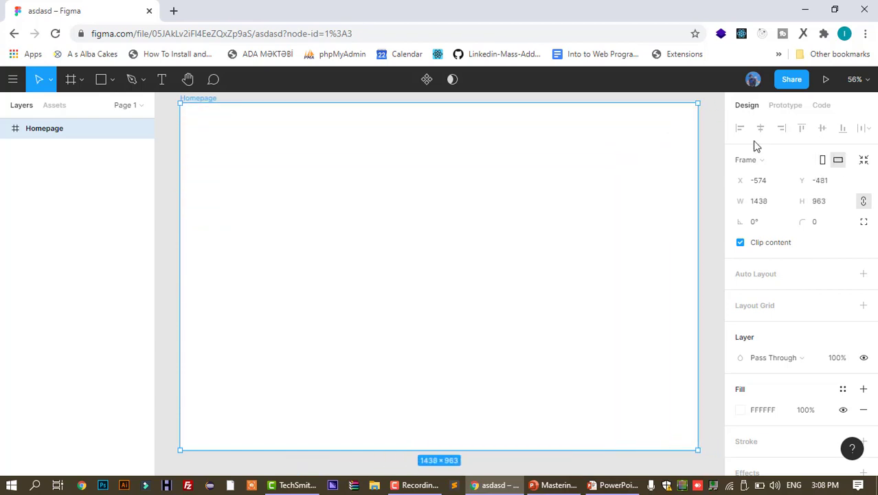
Move the Homepage frame to Y -455 and scale it proportionally to about 1273.74 × 853
left_click_drag(801, 180, 859, 183)
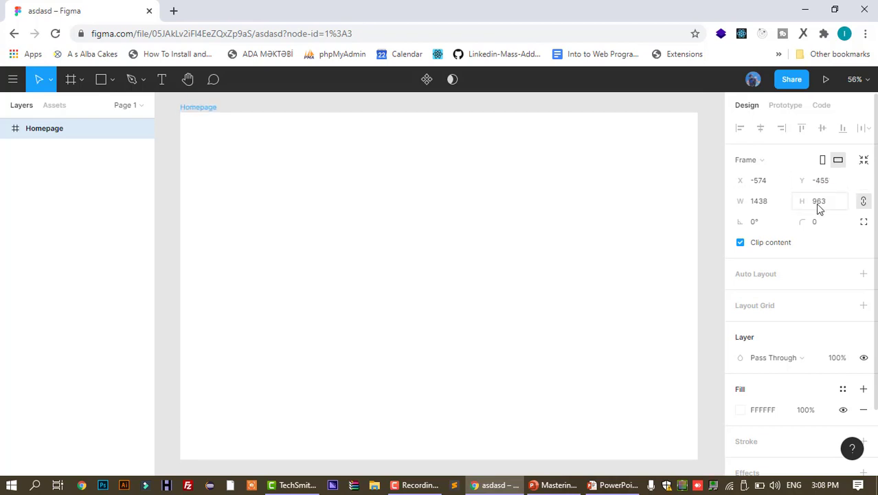
left_click_drag(801, 200, 678, 212)
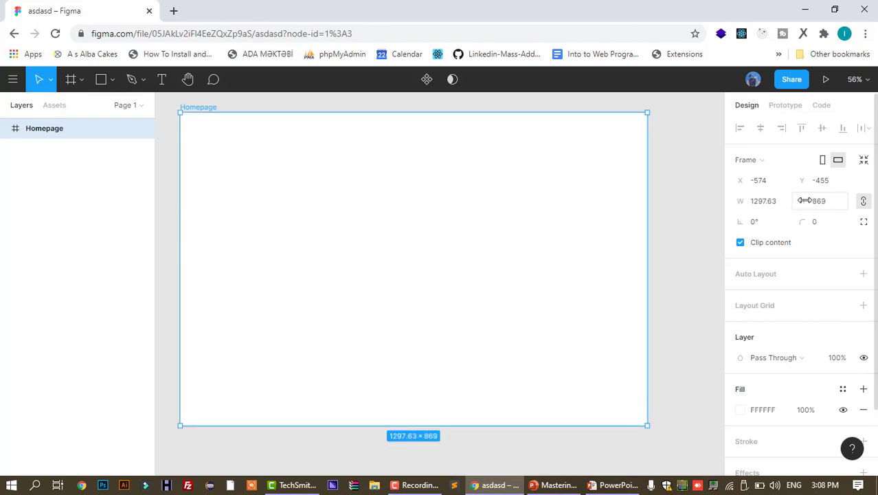
left_click_drag(804, 200, 792, 200)
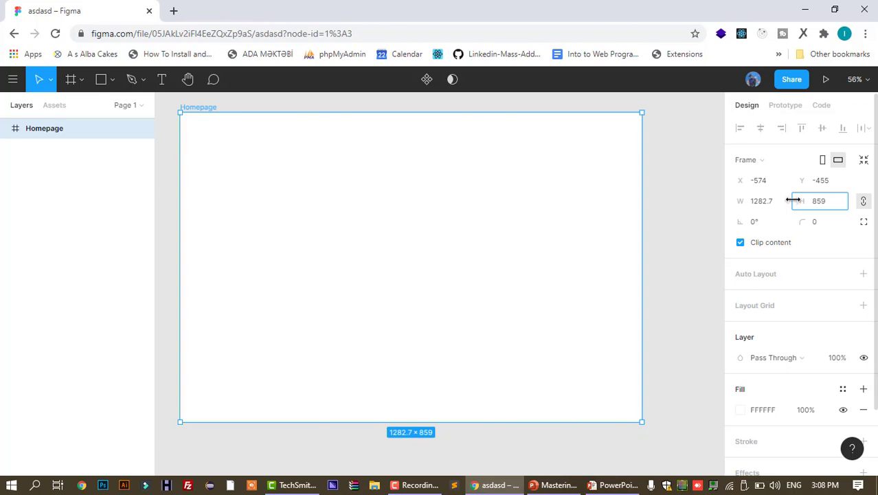
mouse_move(792, 200)
left_mouse_down()
mouse_move(782, 200)
mouse_move(809, 200)
mouse_move(696, 204)
mouse_move(795, 191)
mouse_move(759, 199)
mouse_move(804, 200)
left_mouse_up()
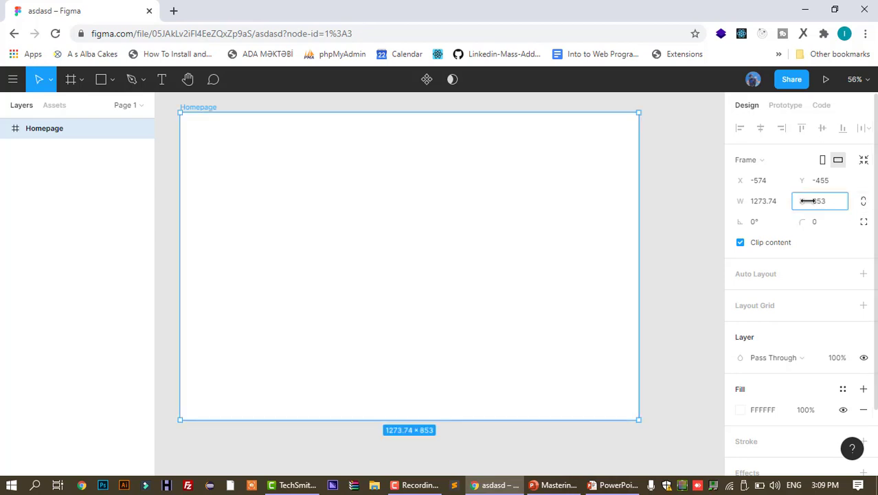
Release the proportion constraint and reduce only the Homepage frame's height to 847
mouse_move(805, 200)
left_mouse_down()
mouse_move(790, 199)
mouse_move(842, 198)
mouse_move(770, 200)
mouse_move(806, 199)
left_mouse_up()
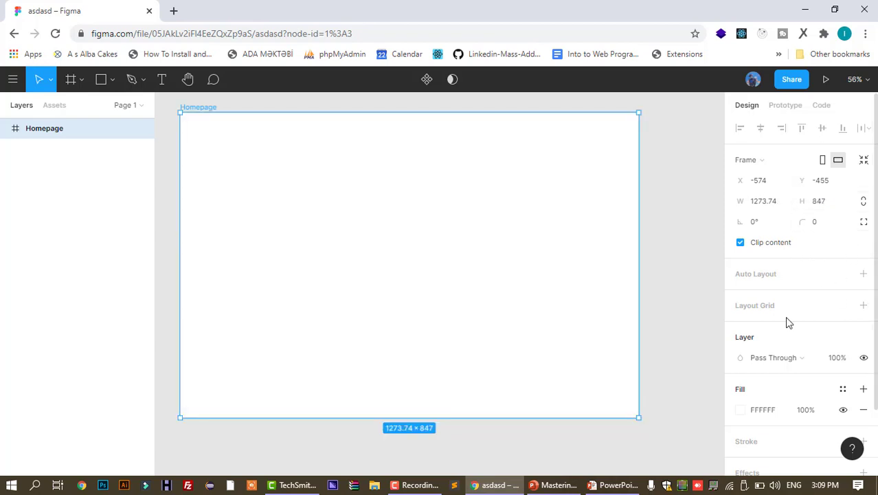
scroll(788, 323, "down", 2)
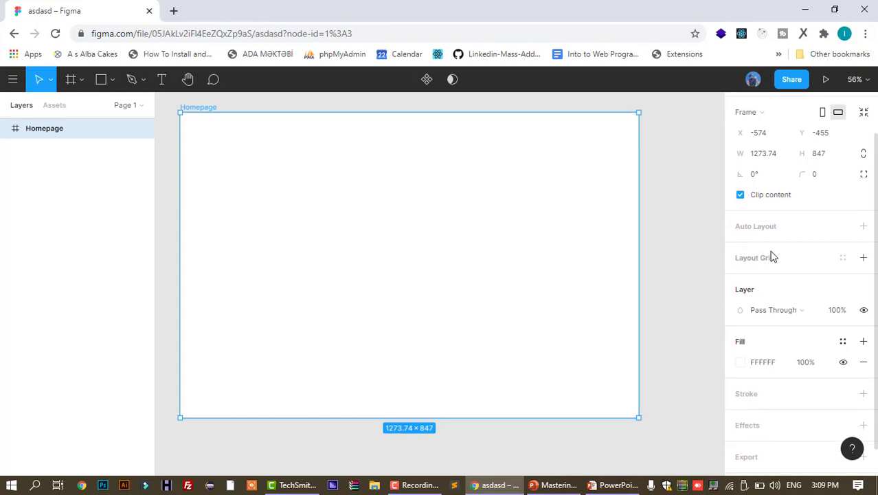
Try vertical and horizontal auto layout on the Homepage frame, and remove the auto layout again
left_click(864, 226)
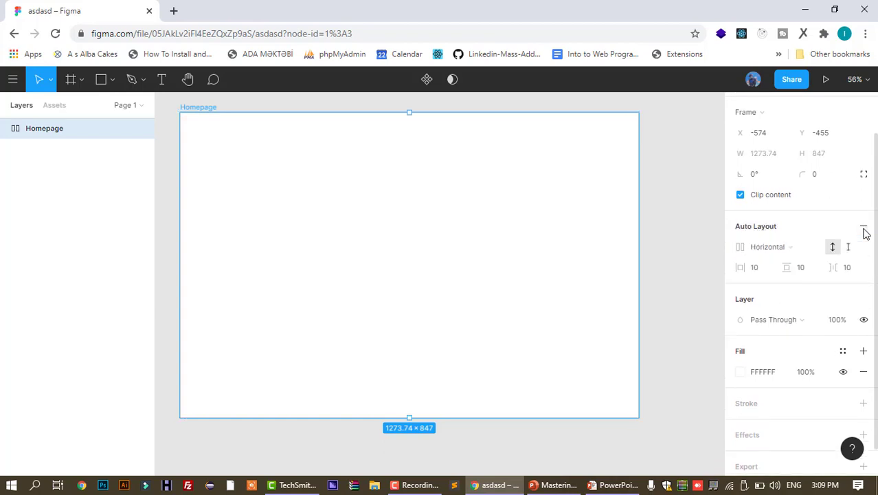
scroll(786, 254, "down", 1)
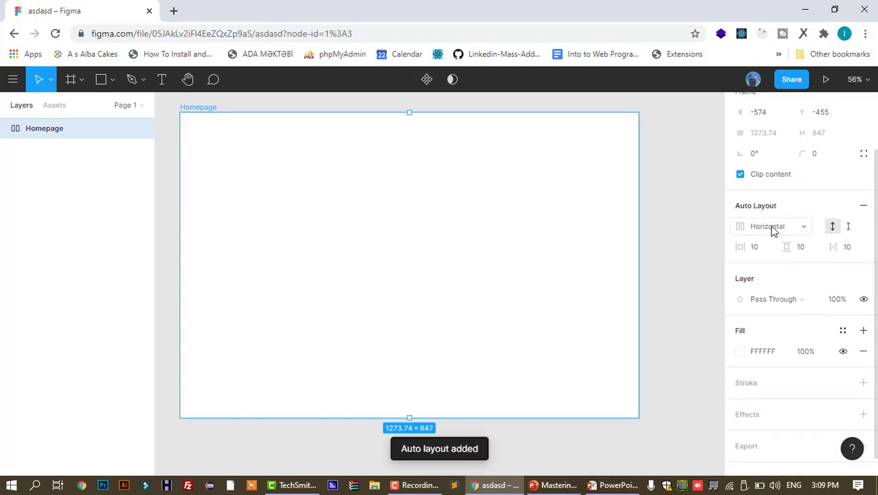
left_click(772, 230)
left_click(774, 241)
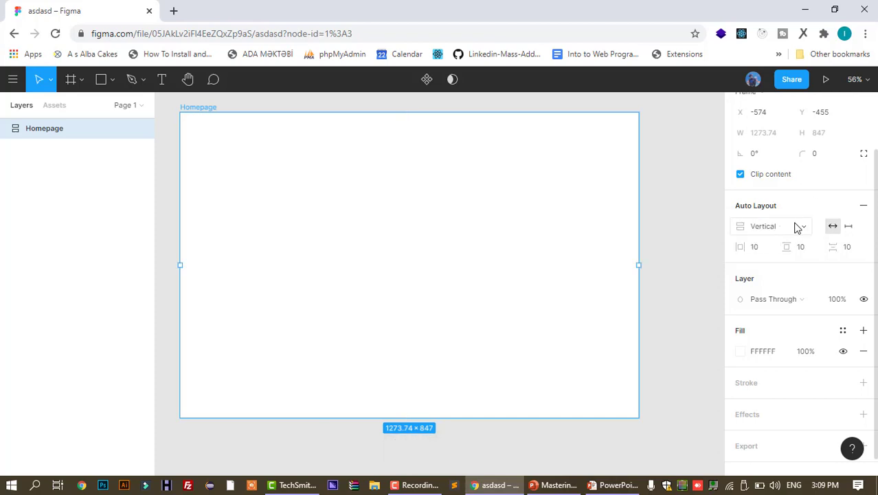
left_click(795, 229)
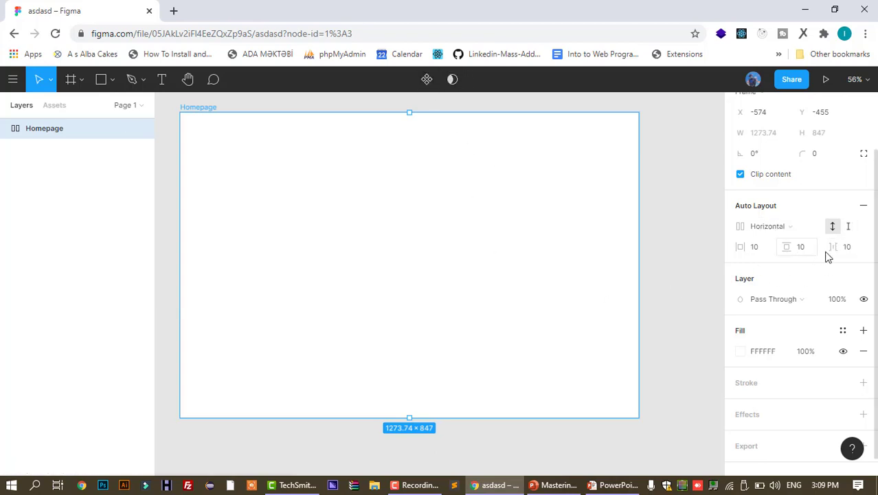
scroll(791, 308, "down", 1)
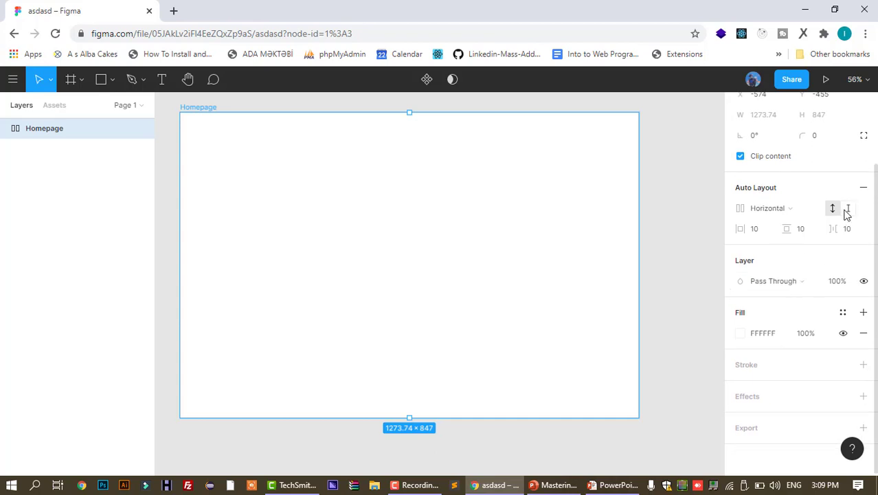
left_click(862, 187)
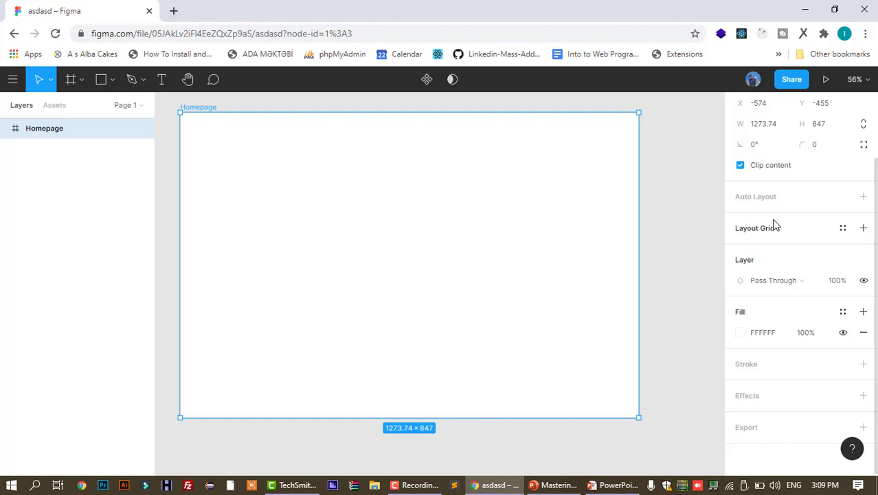
Add a layout grid to the Homepage frame and raise its grid size to 130 px
left_click(863, 229)
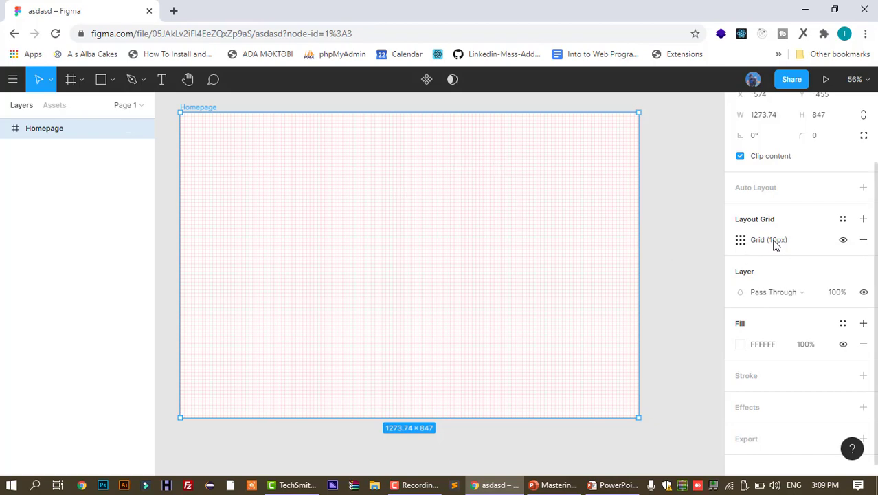
left_click(741, 241)
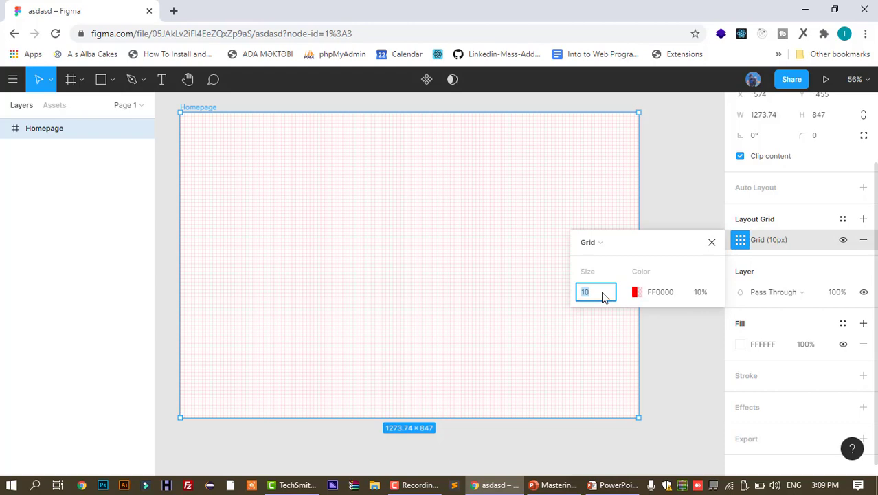
key("shift+Up")
key("shift+Up")
key("shift+Up")
key("shift+Up")
key("shift+Up")
key("shift+Up")
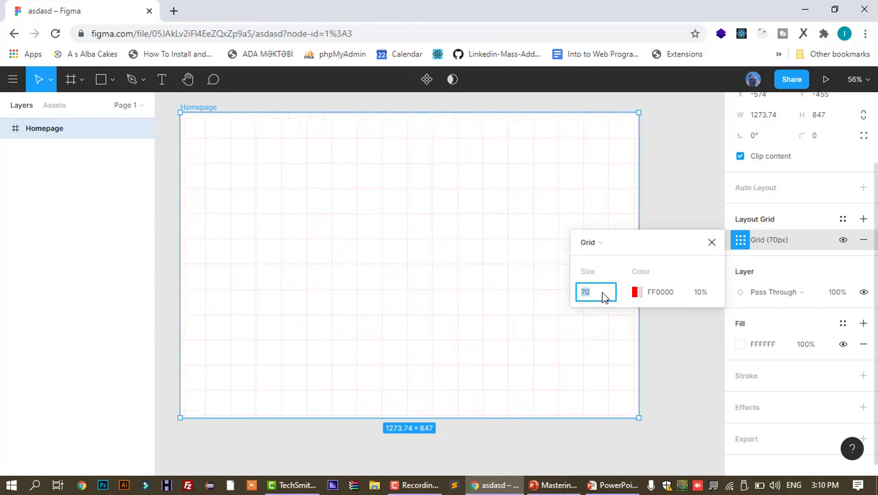
key("shift+Up")
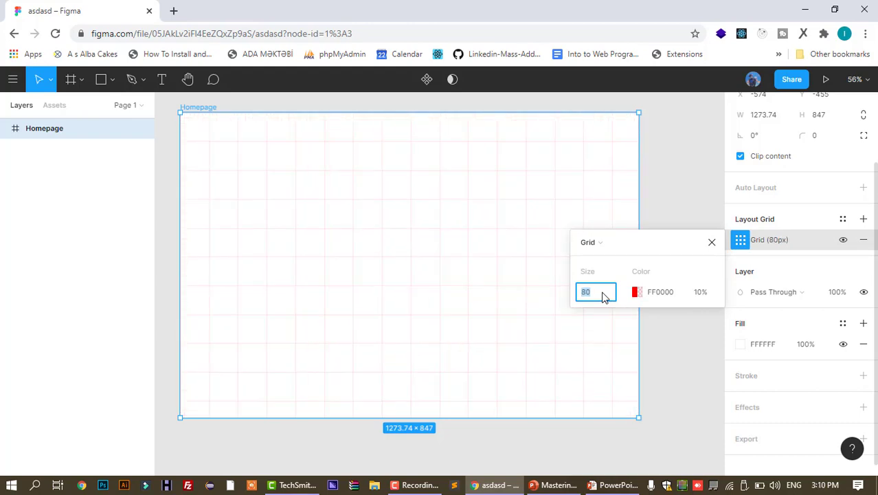
key("shift+Up")
key("shift+Up")
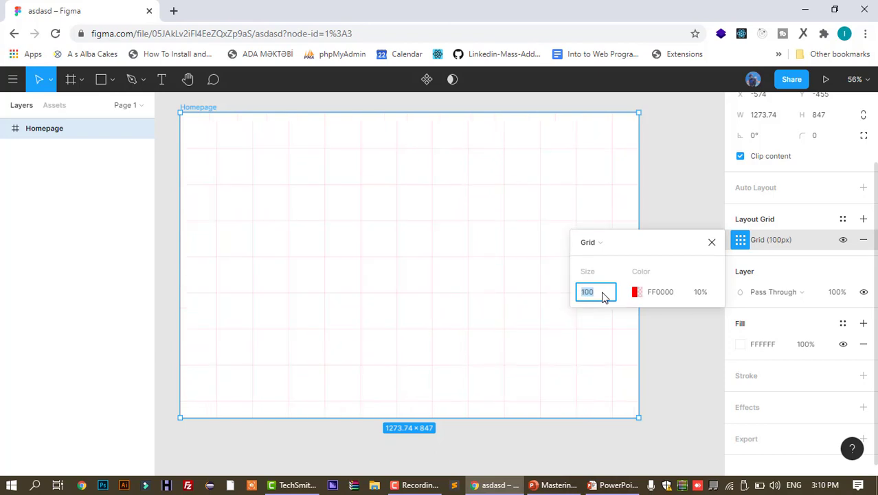
key("shift+Up")
key("shift+Up")
key("shift+Up")
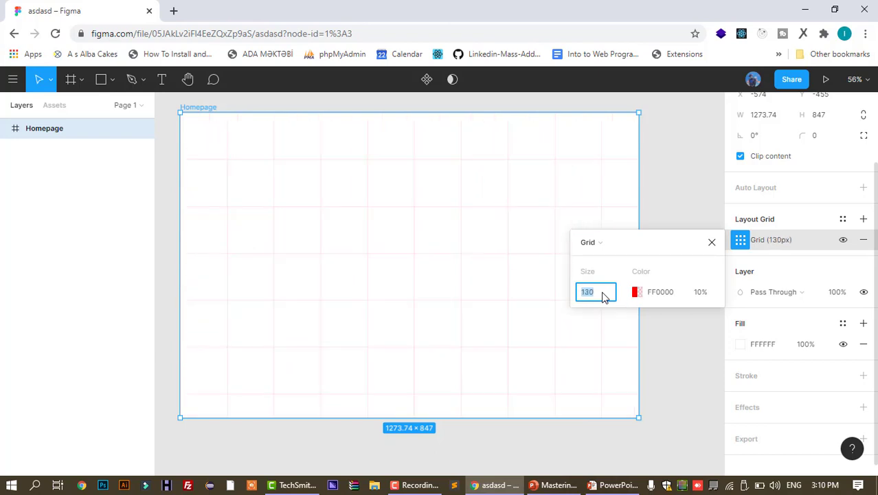
Reduce the layout grid's size to 80 px and change its color to black (000000)
key("shift+Down")
key("shift+Down")
key("shift+Down")
key("shift+Down")
key("shift+Down")
left_click(641, 294)
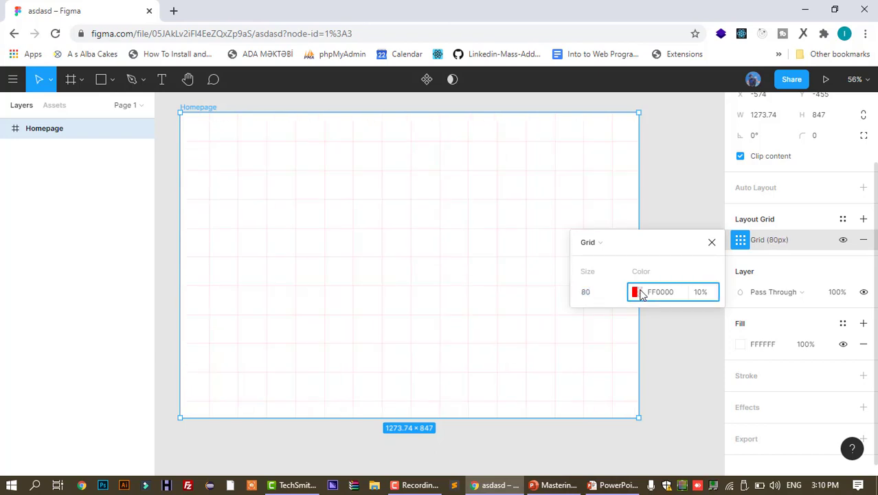
left_click_drag(515, 264, 629, 355)
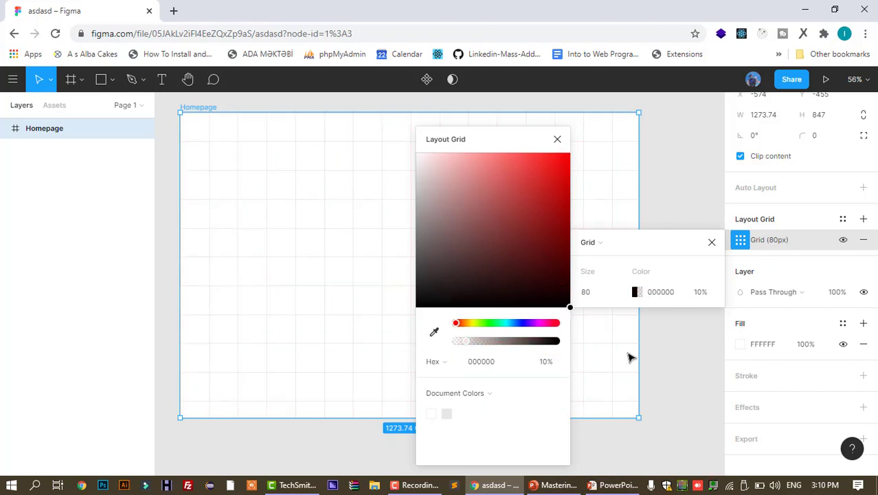
Raise the grid color's opacity to 60%, return it to 10% and close the grid settings
left_click(700, 293)
key("shift+Up")
key("shift+Up")
key("shift+Up")
key("shift+Up")
key("shift+Up")
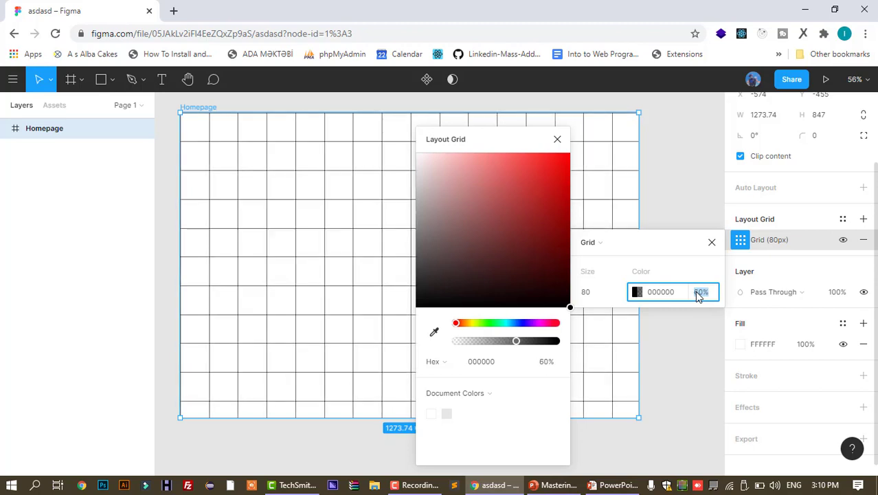
key("shift+Down")
key("shift+Down")
key("shift+Down")
key("shift+Down")
key("shift+Down")
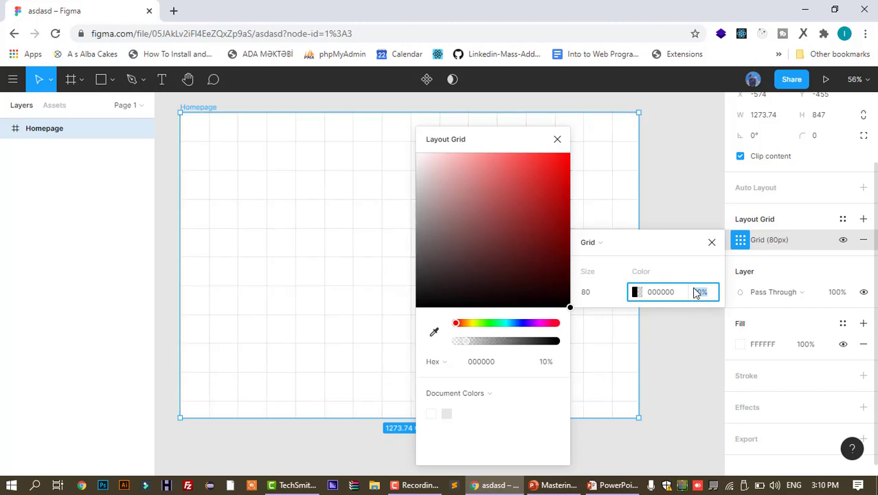
left_click(691, 276)
left_click(558, 140)
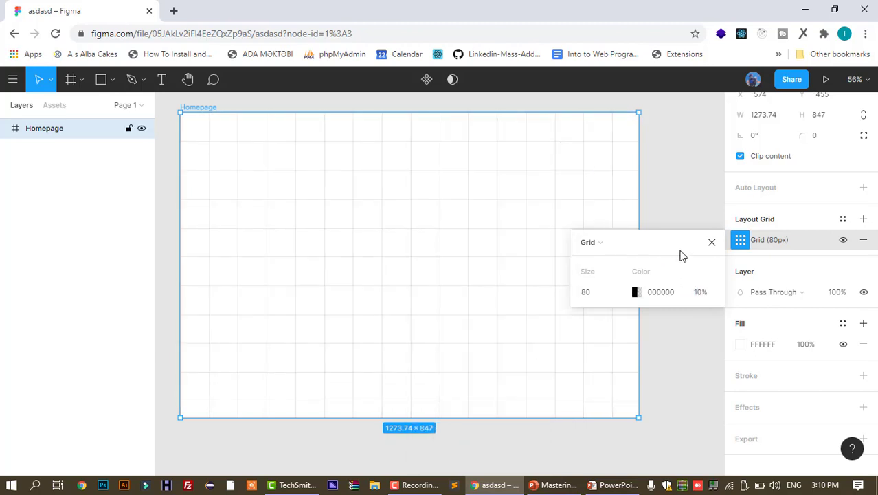
left_click(713, 242)
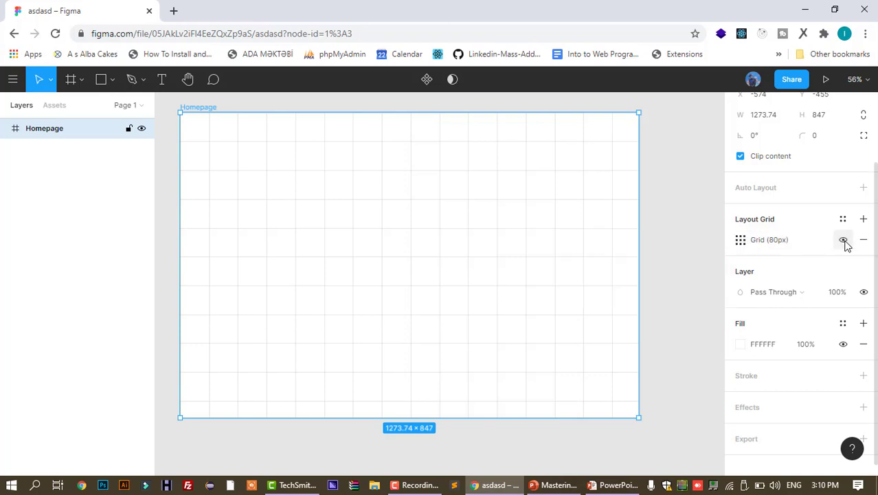
Toggle the 80 px layout grid's visibility off and on, leaving the grid shown
left_click(844, 241)
left_click(843, 241)
left_click(844, 240)
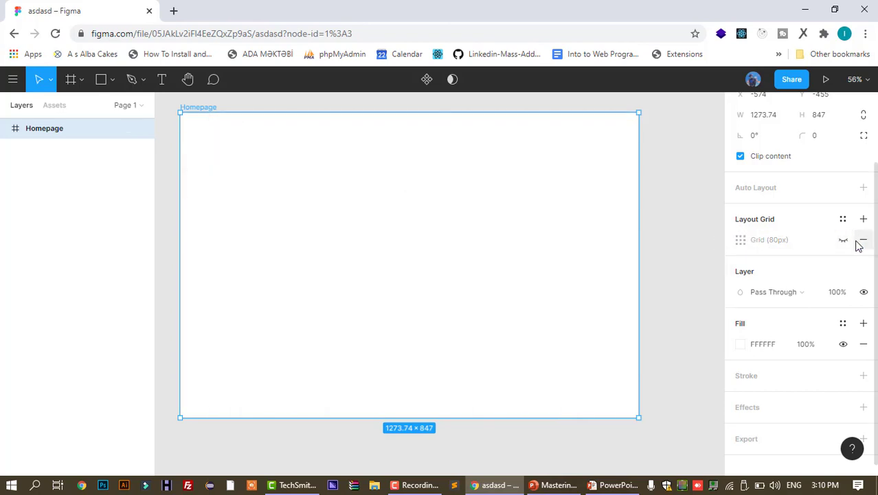
left_click(843, 241)
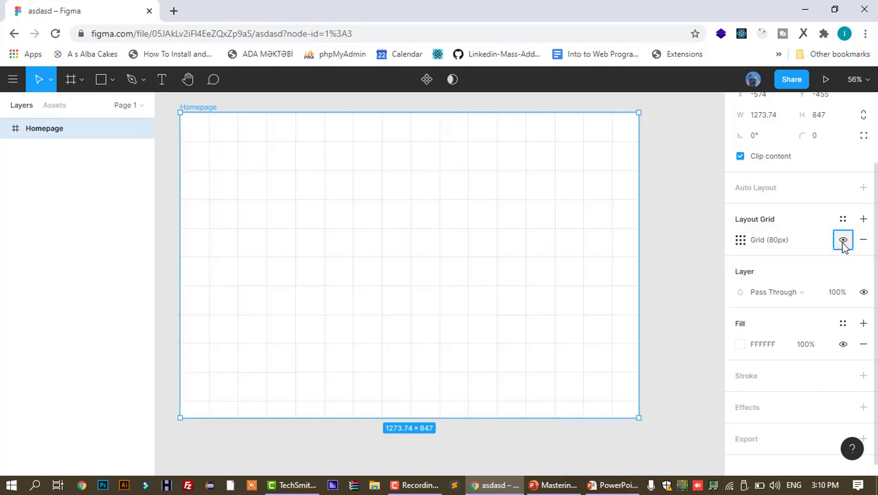
Change the Homepage frame's layout grid to columns with a count of 4
left_click(742, 242)
left_click(592, 244)
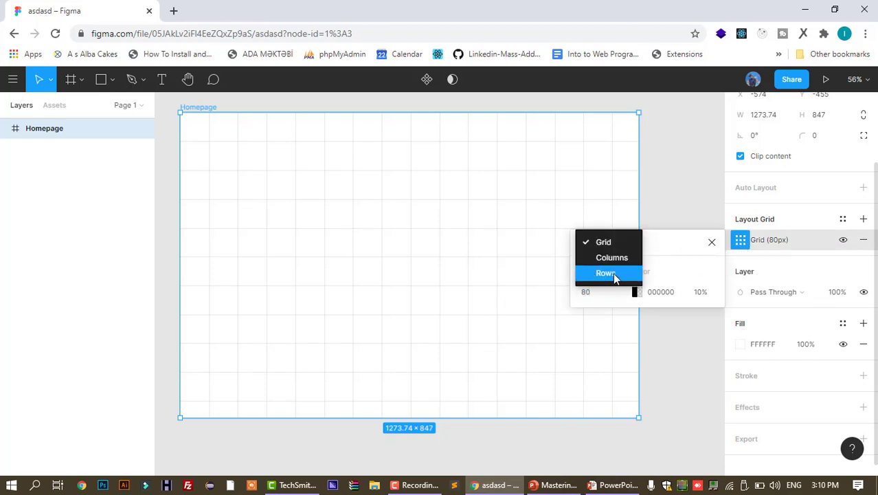
left_click(612, 261)
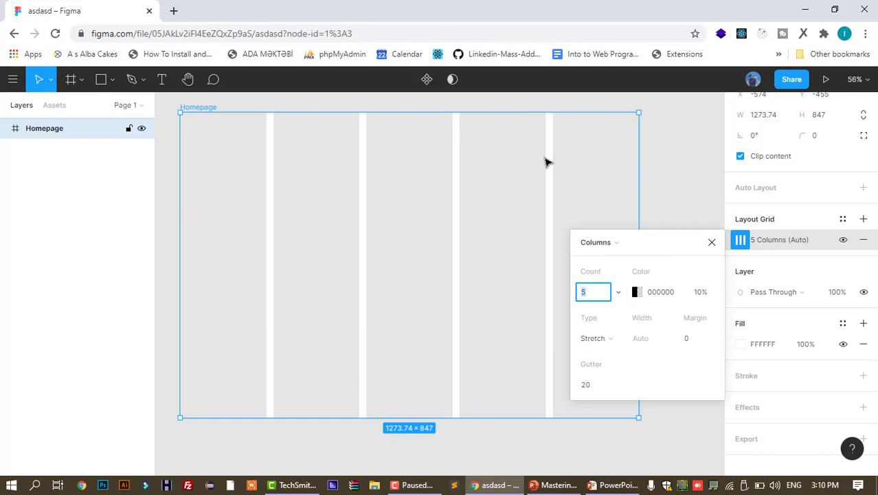
key("BackSpace")
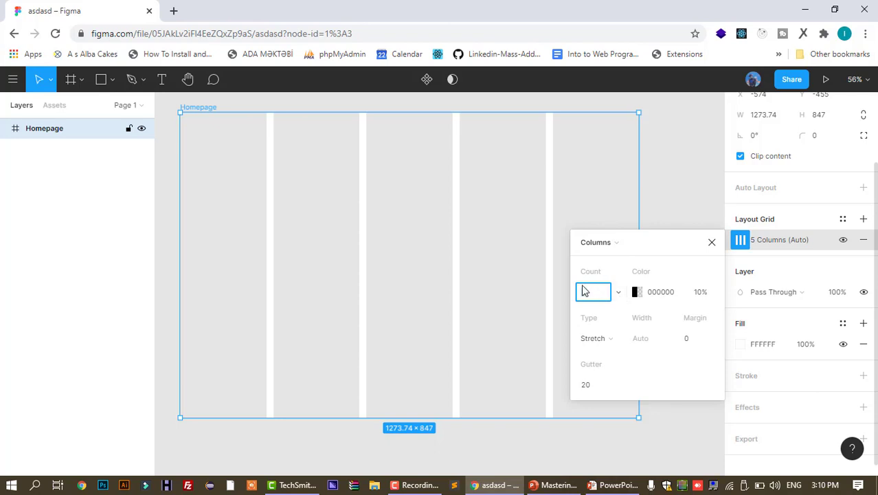
left_click(618, 291)
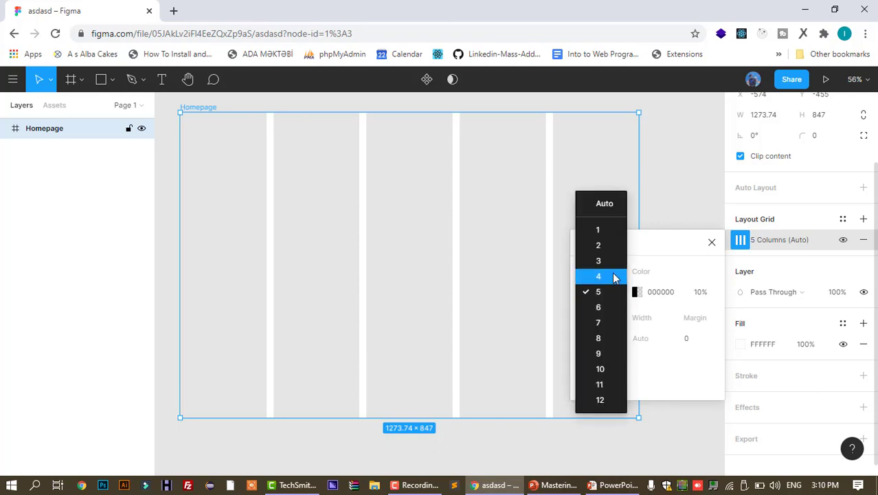
left_click(614, 275)
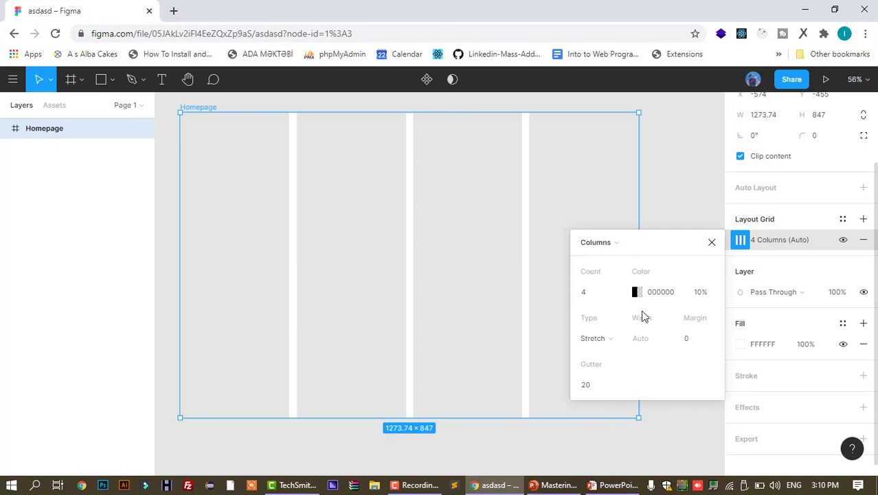
Try the Left, Right and Center types for the four columns, and return the type to Stretch
left_click(599, 339)
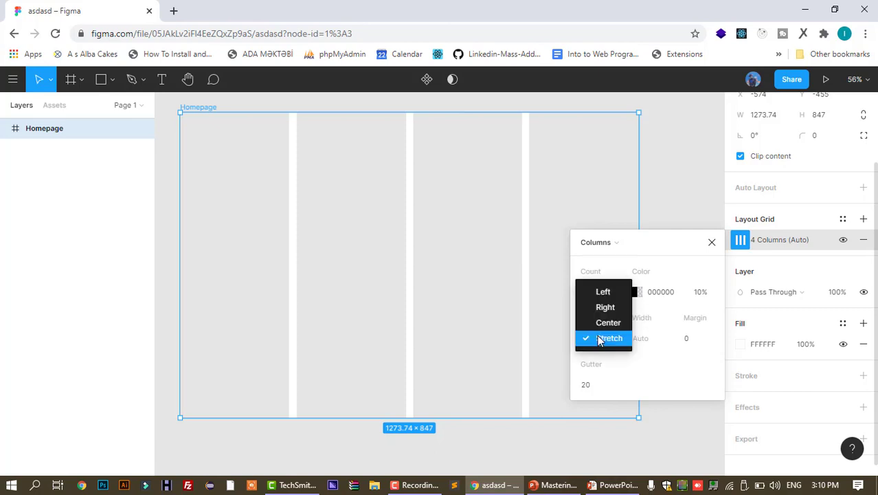
left_click(602, 292)
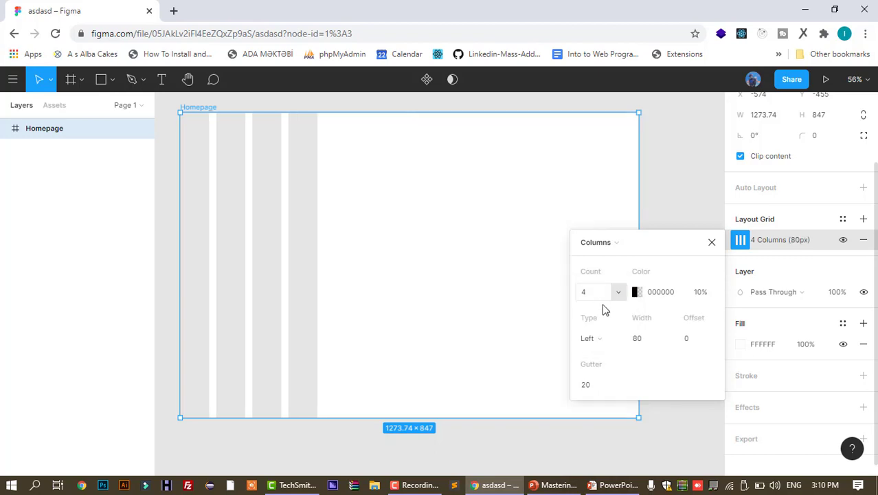
left_click(600, 338)
left_click(601, 353)
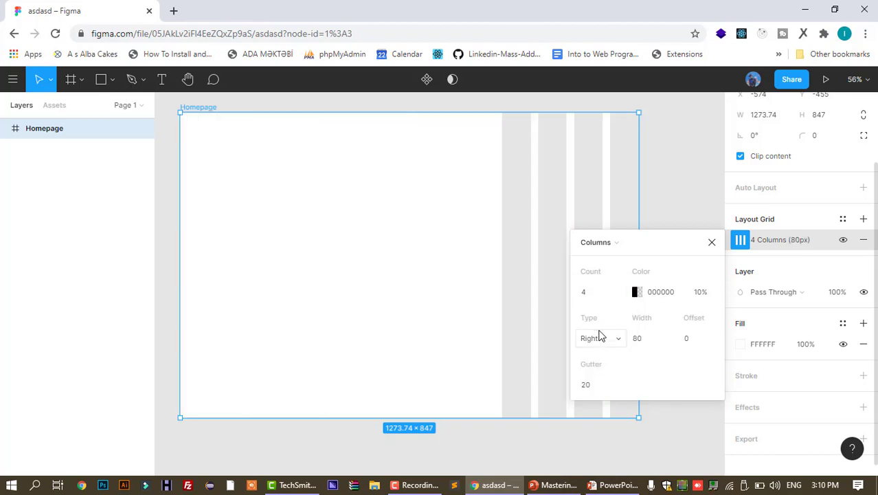
left_click(598, 338)
left_click(600, 351)
left_click(600, 338)
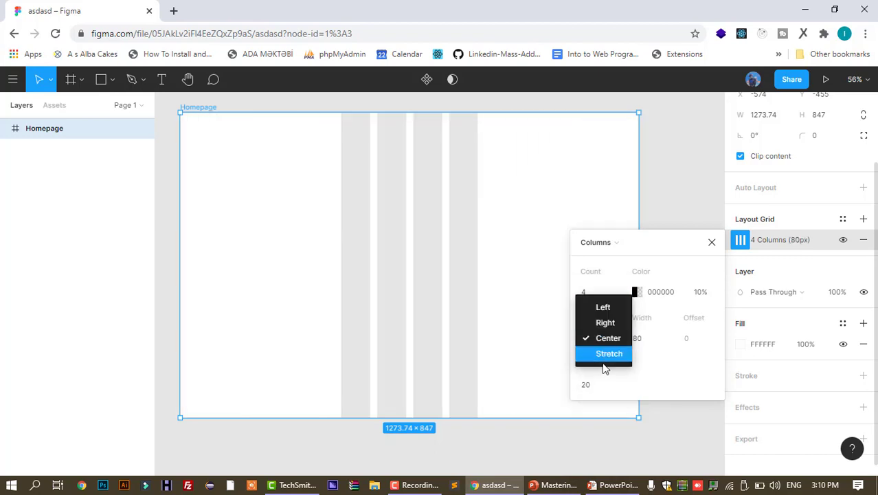
left_click(600, 354)
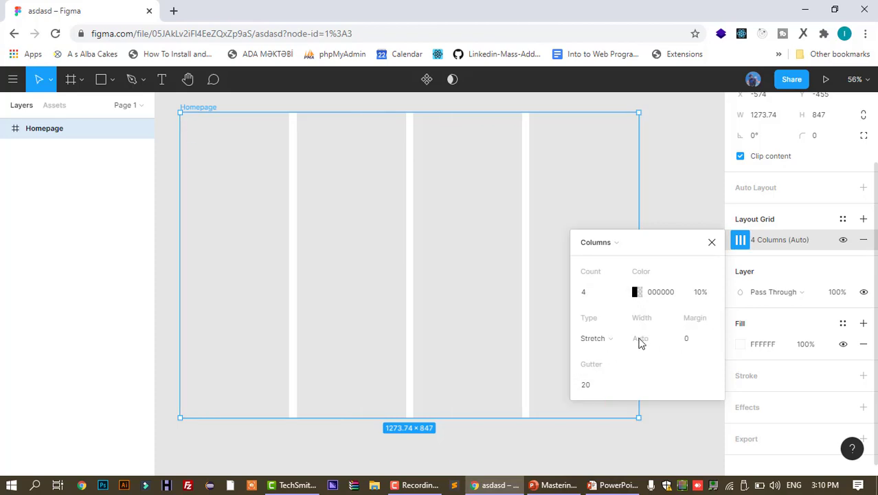
Try column margins of 80, 60 and 10, and set the final margin to 20
left_click(694, 340)
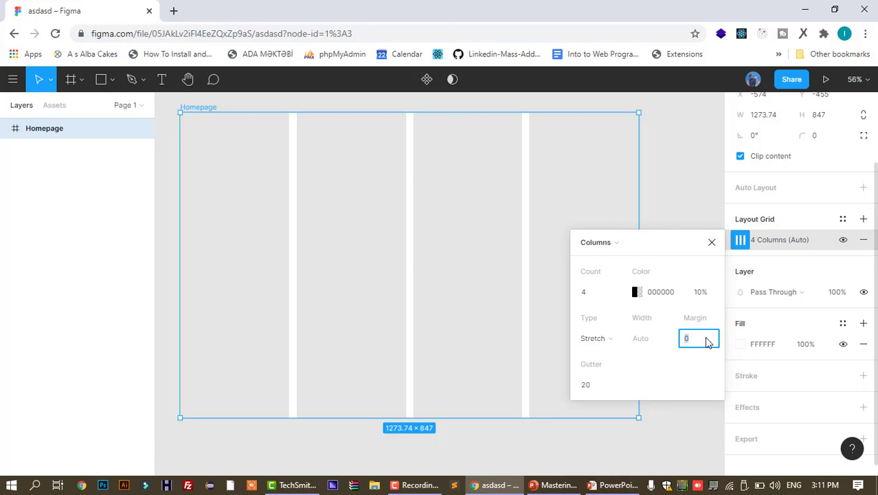
type("80")
key("Return")
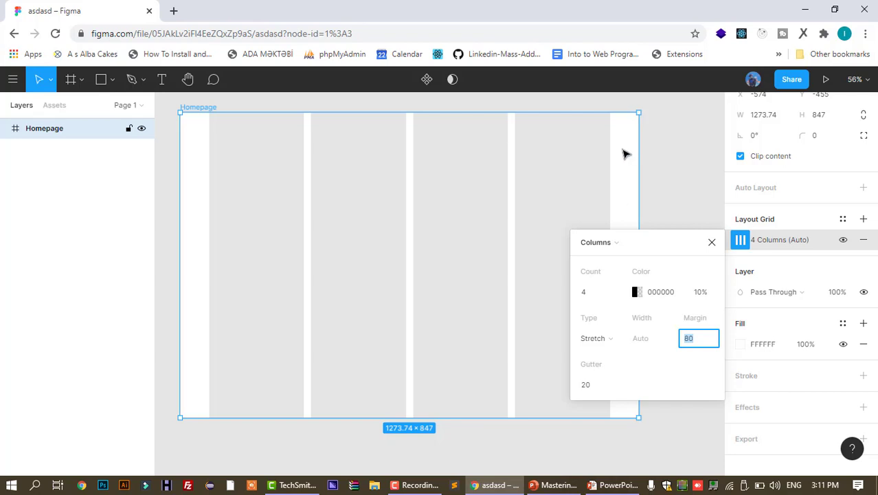
type("0")
key("Return")
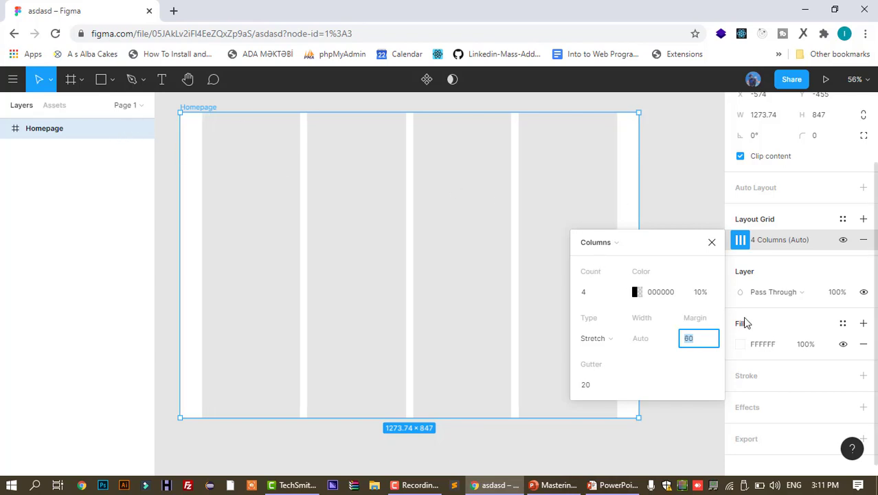
type("10")
key("Return")
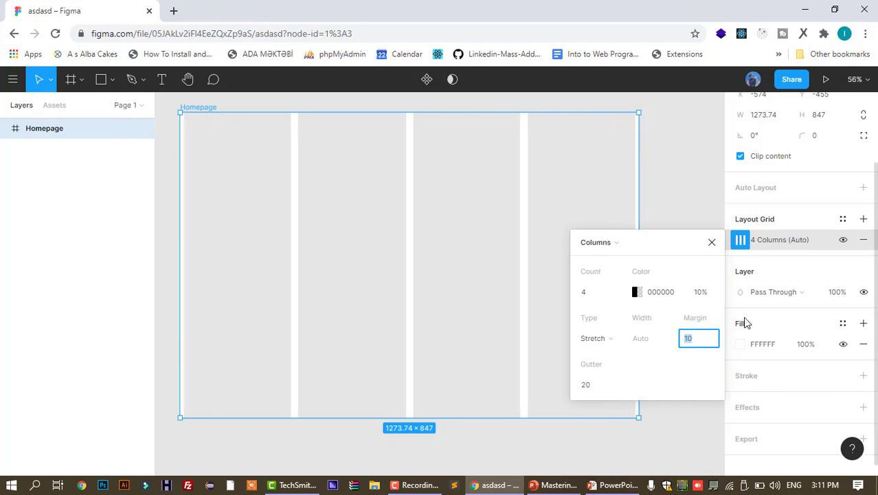
type("20")
key("Return")
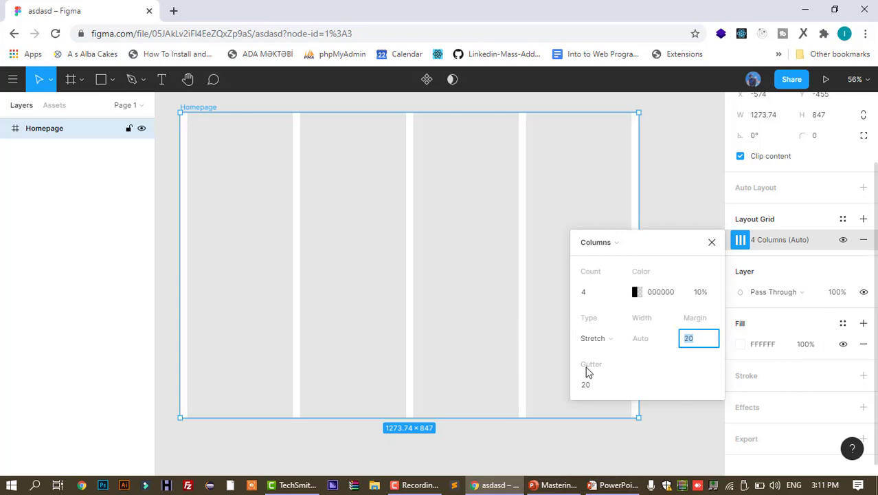
Try a gutter of 50 for the four columns, and return the gutter to 20
left_click(592, 387)
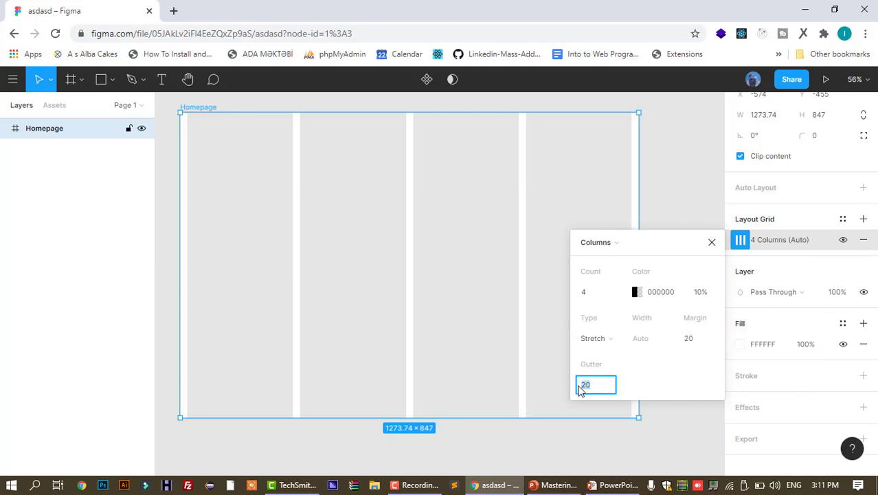
type("30")
key("Return")
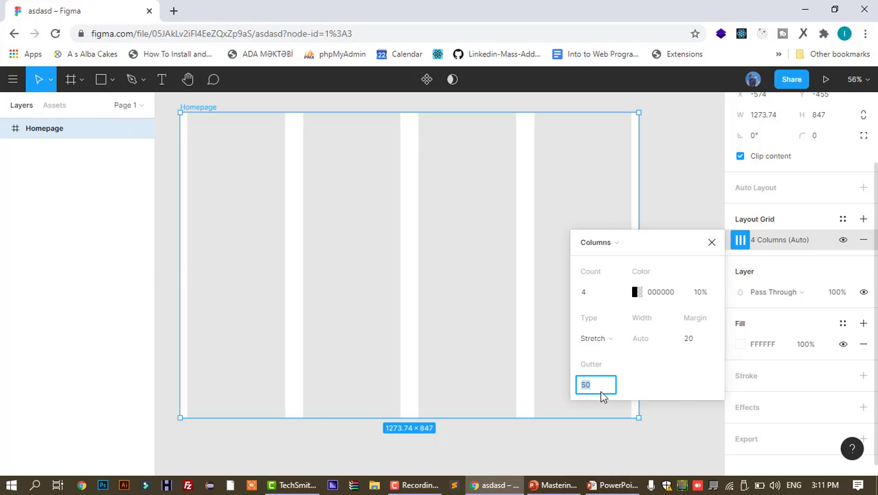
type("20")
key("Return")
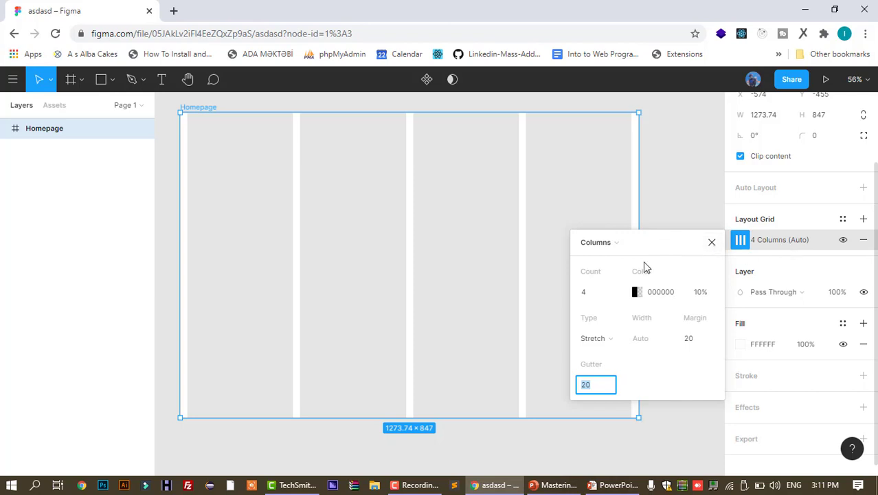
Try Rows as the Homepage frame's layout grid type, switch back to Columns, and close the grid settings
left_click(604, 243)
left_click(614, 255)
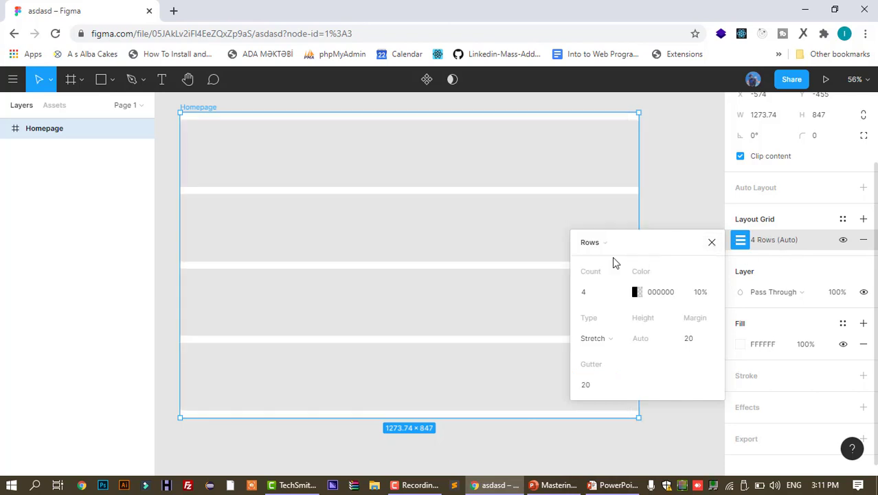
left_click(603, 244)
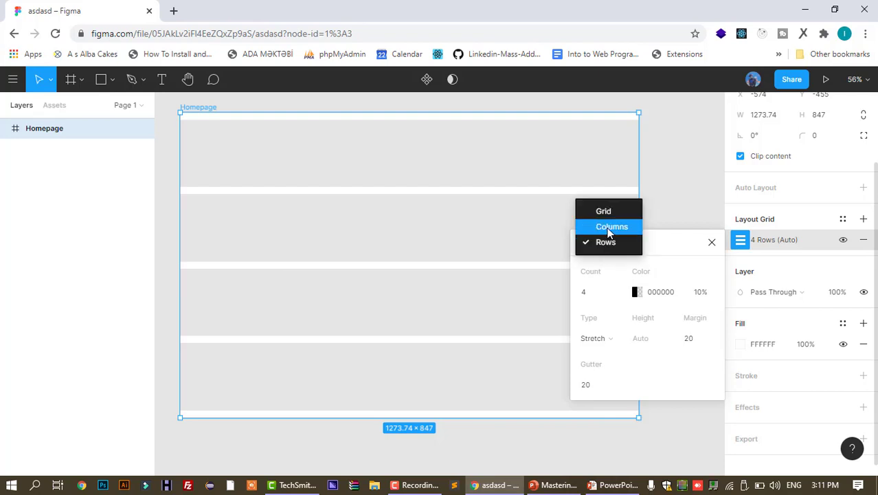
left_click(608, 228)
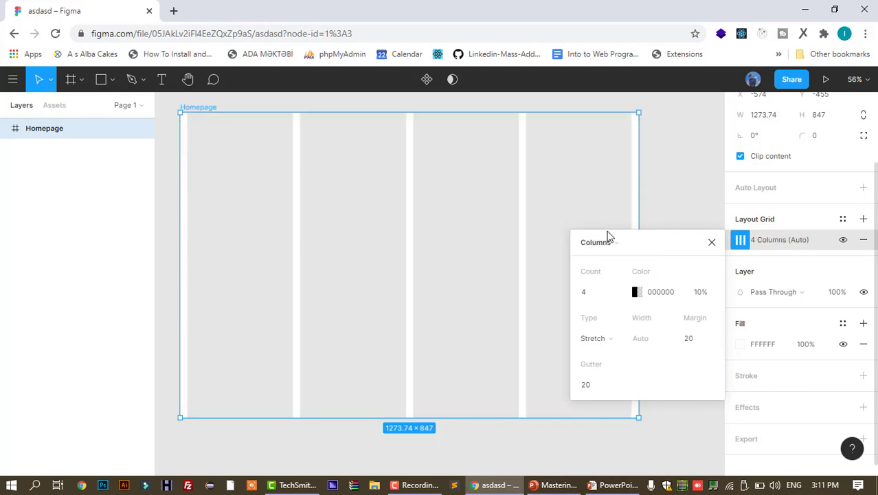
left_click(712, 244)
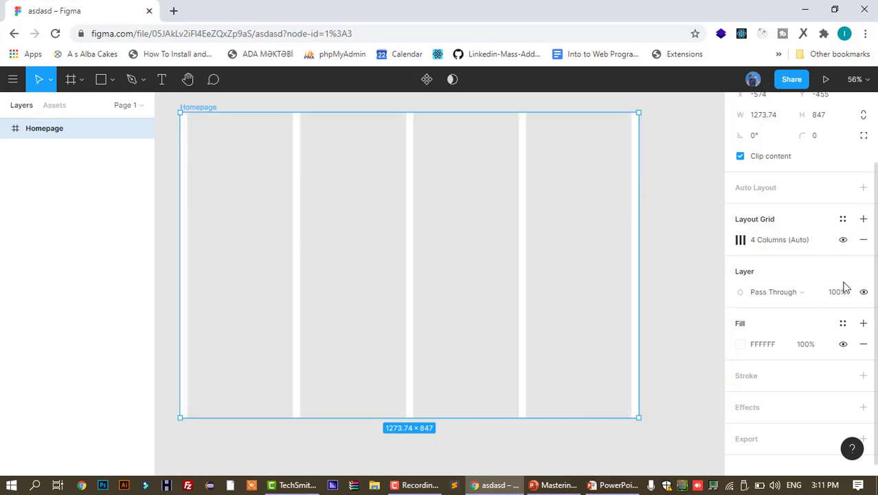
Try the Normal and Overlay blend modes on the Homepage frame's layer
left_click(791, 294)
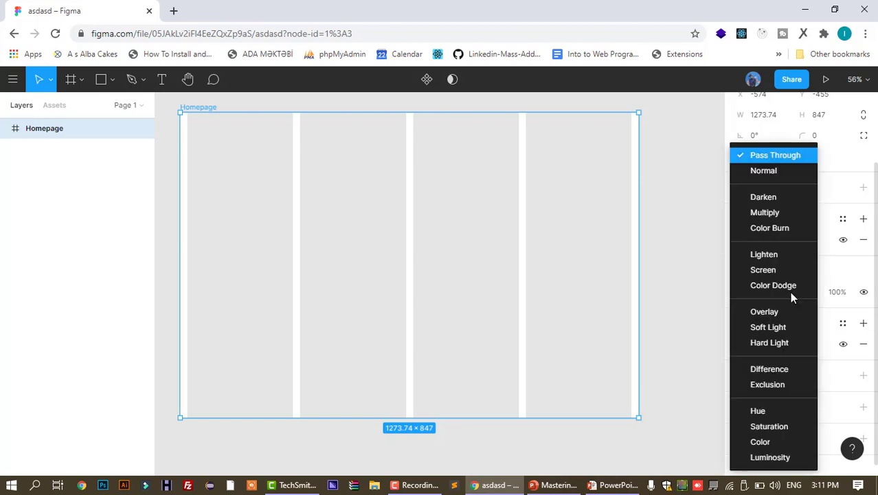
left_click(769, 177)
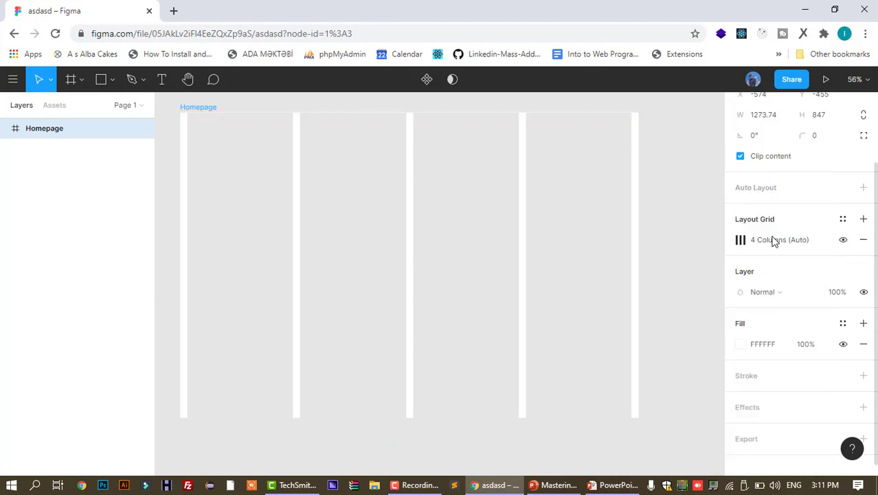
left_click(764, 291)
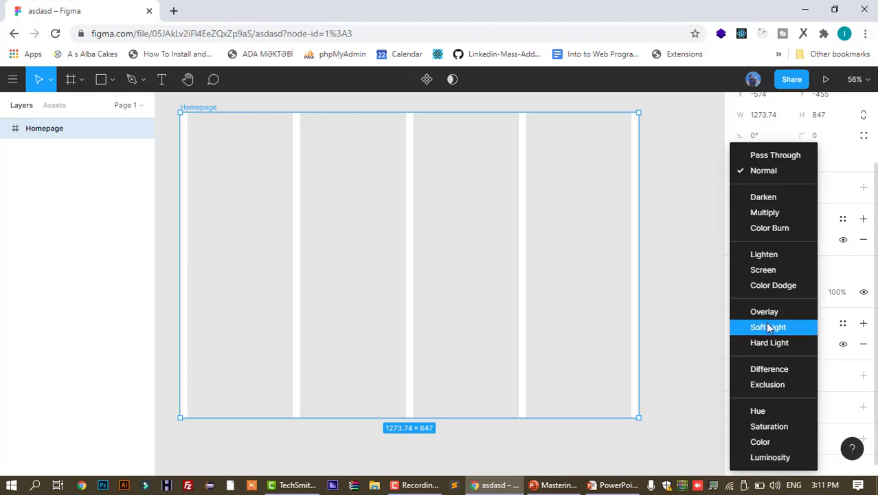
left_click(764, 311)
left_click(778, 291)
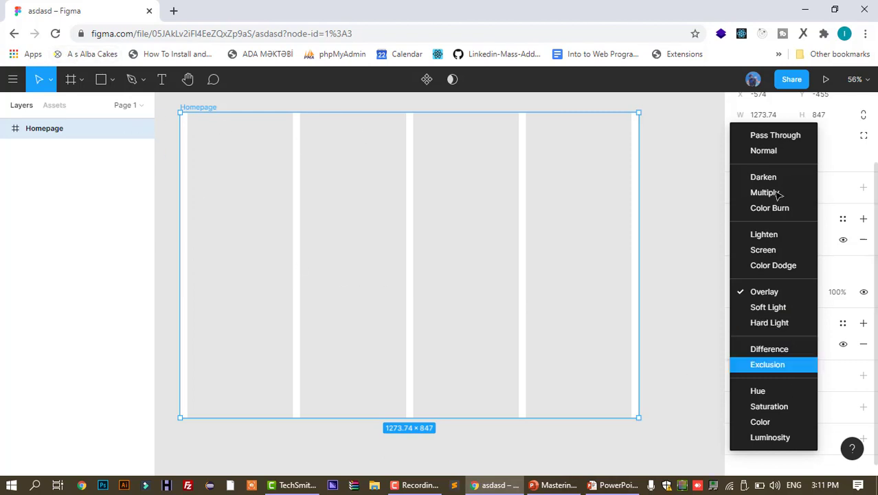
left_click(850, 273)
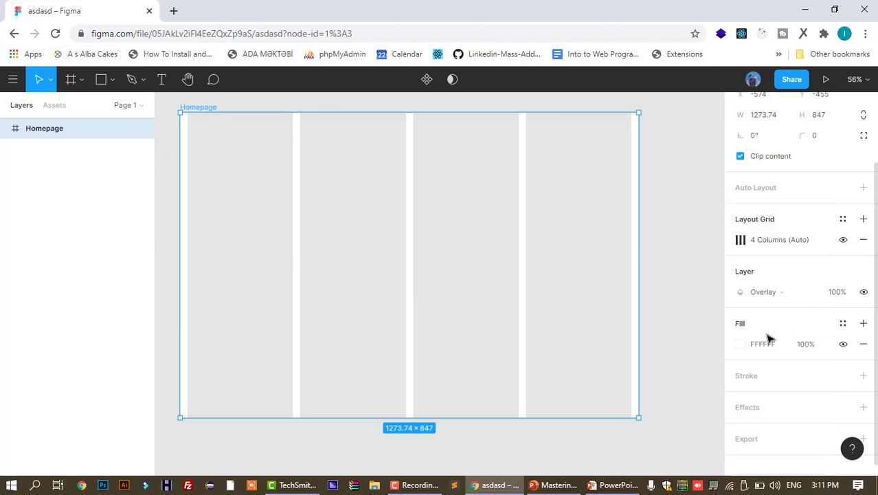
Hide and reshow the Homepage layer, and return its blend mode to Pass Through
left_click(865, 292)
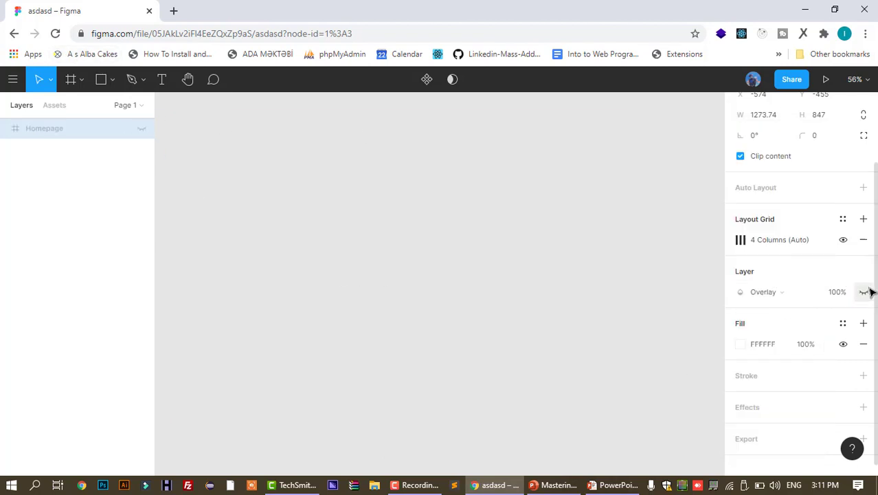
left_click(864, 292)
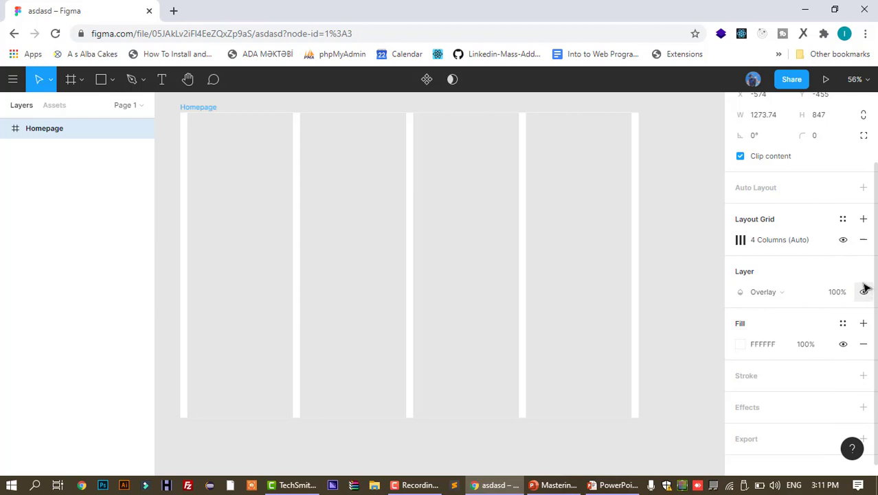
left_click(809, 295)
left_click(770, 135)
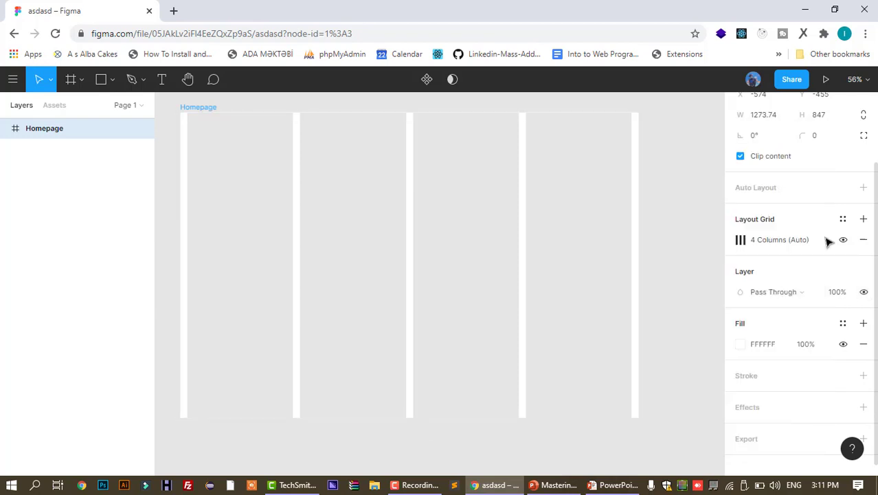
Examine the Homepage frame's fill color settings and the available fill types without changing the fill
scroll(792, 320, "down", 1)
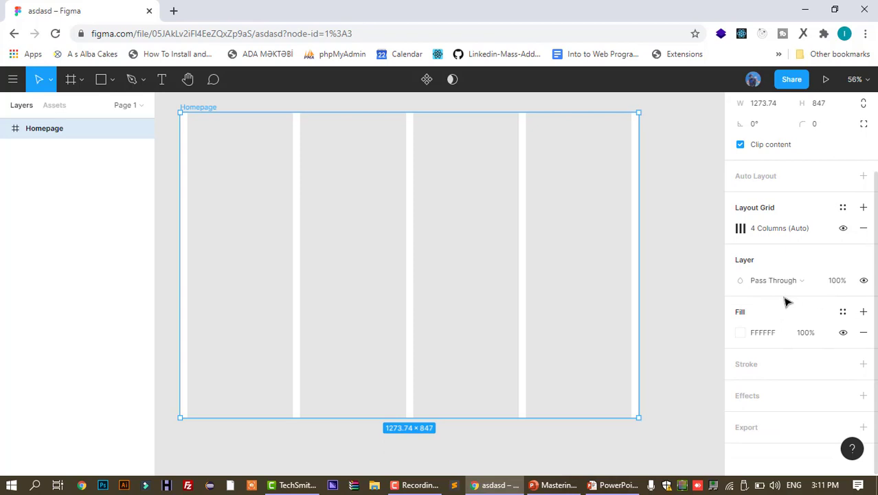
left_click(740, 333)
left_click_drag(706, 239, 570, 152)
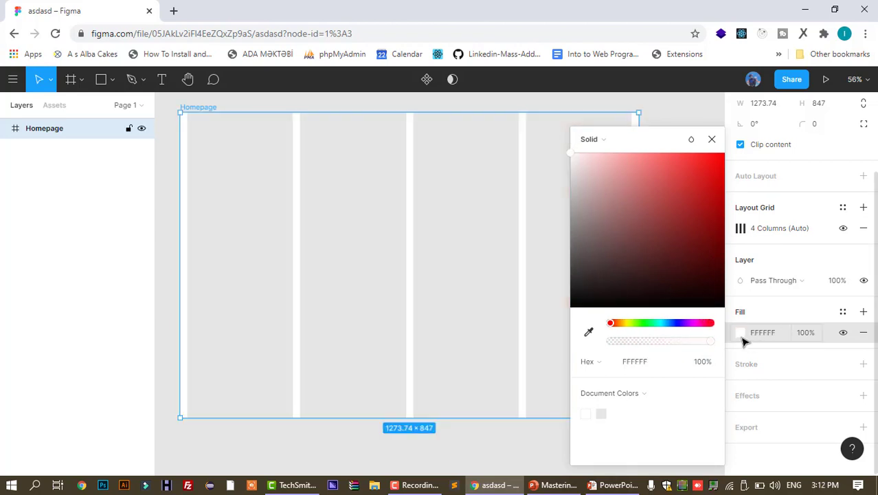
left_click(620, 140)
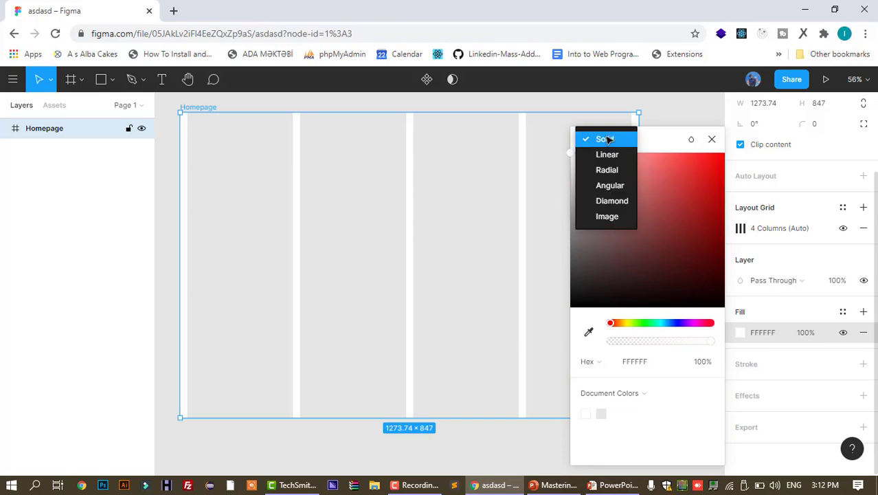
left_click(825, 351)
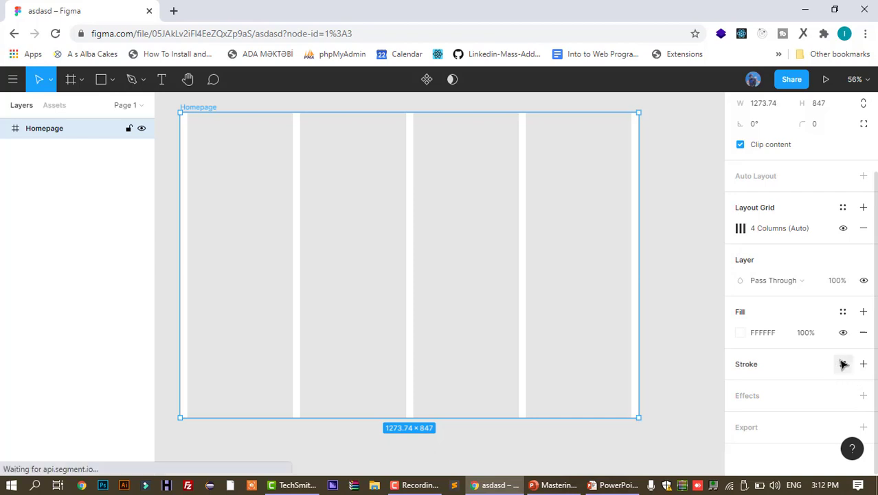
Add a stroke to the Homepage frame and give it the dark brown color 2D1717
left_click(863, 365)
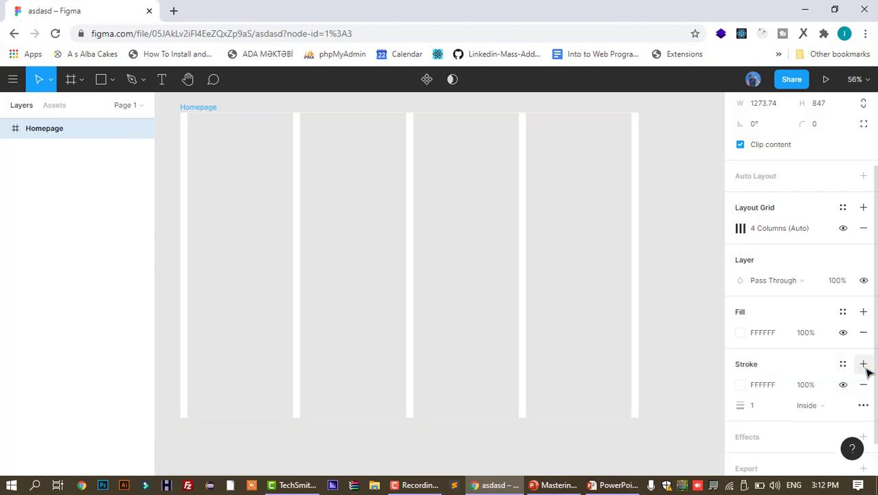
left_click(756, 385)
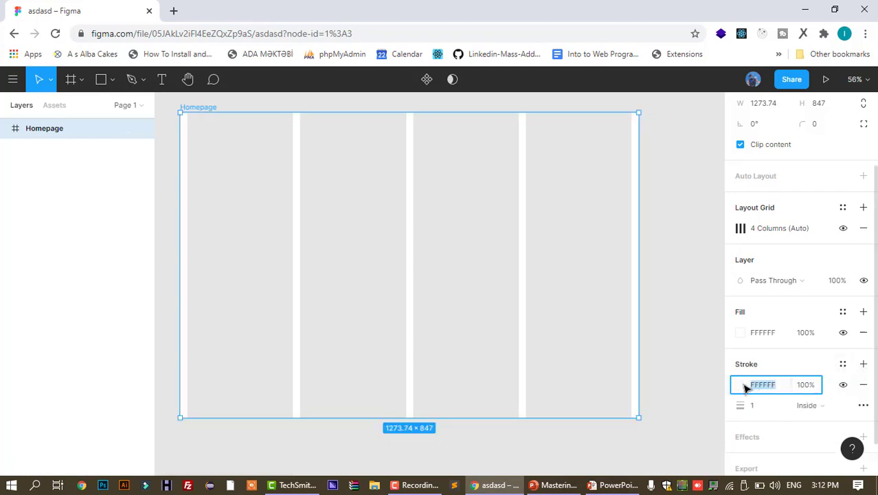
left_click(742, 385)
mouse_move(680, 280)
left_mouse_down()
mouse_move(631, 215)
mouse_move(687, 260)
mouse_move(665, 208)
mouse_move(643, 280)
left_mouse_up()
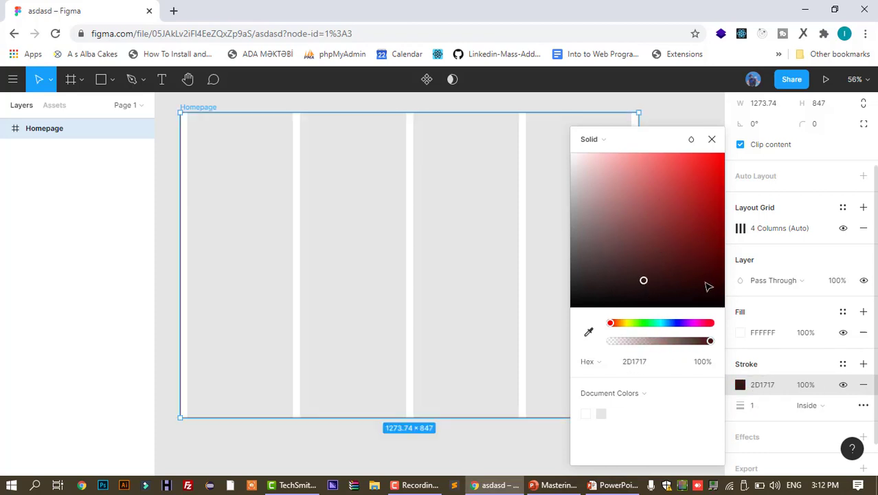
left_click(763, 421)
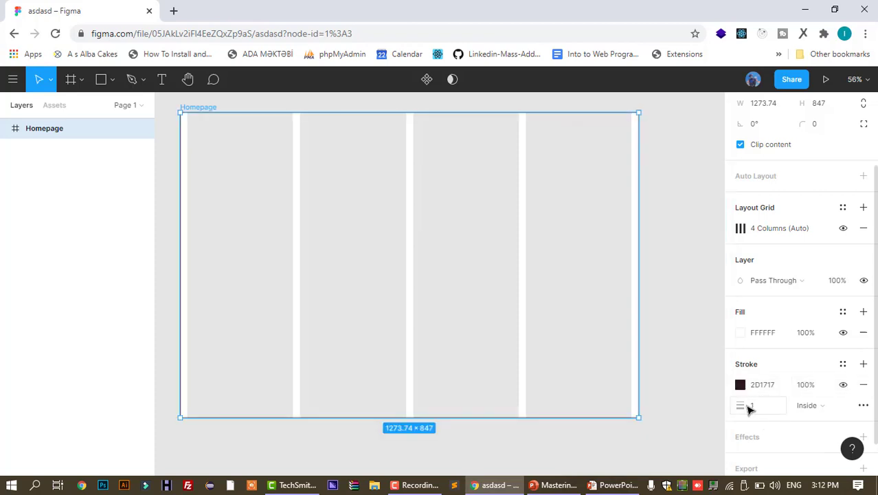
Set the Homepage frame's stroke weight to 30 and its stroke alignment to Center
left_click(749, 406)
type("30")
key("Return")
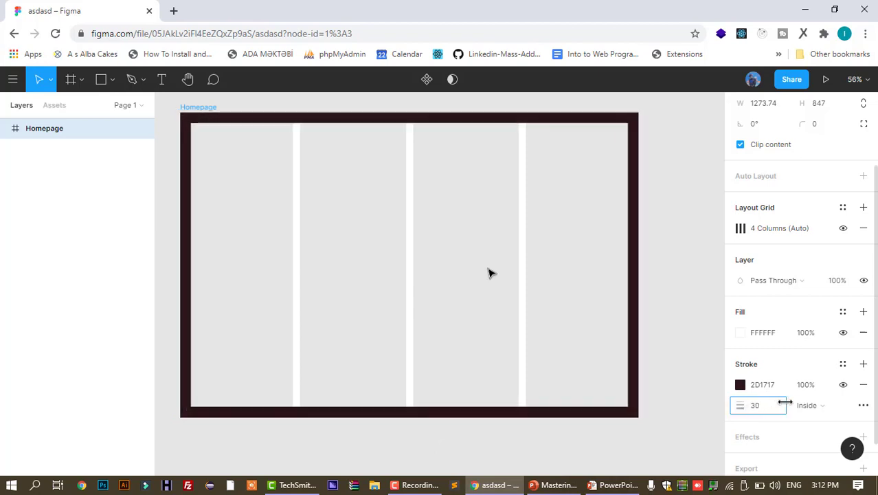
left_click_drag(784, 401, 784, 403)
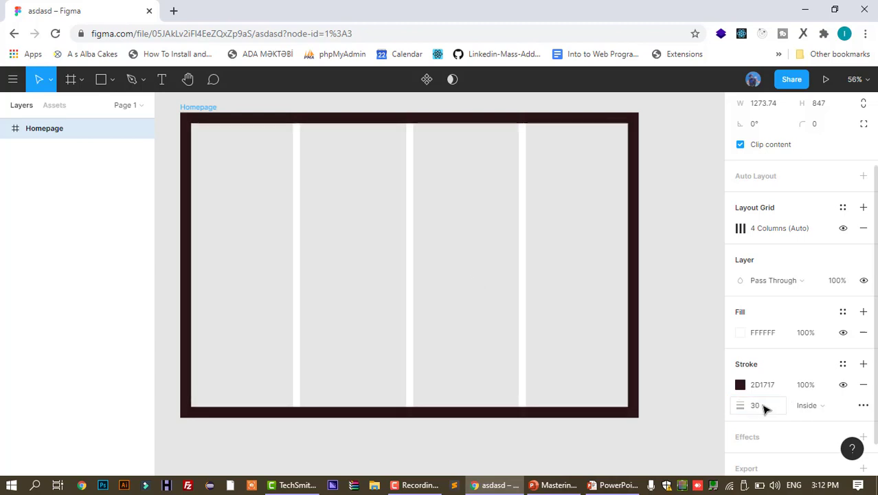
left_click(802, 407)
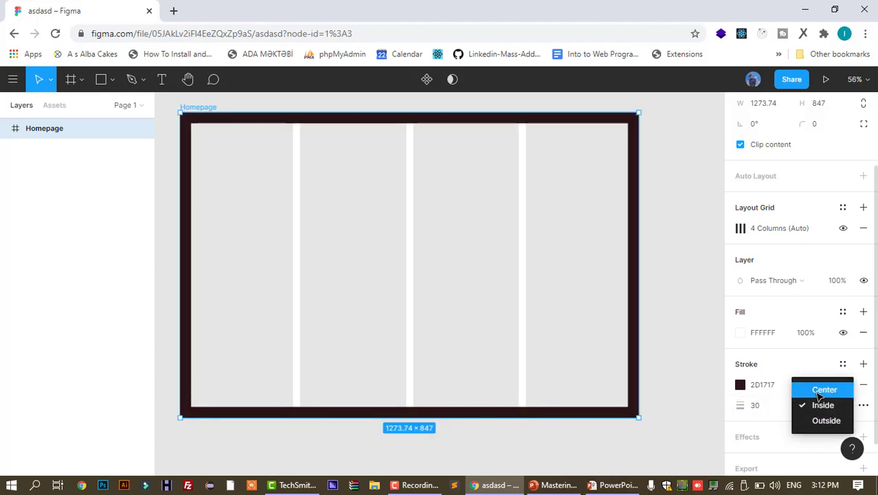
left_click(817, 390)
left_click(815, 405)
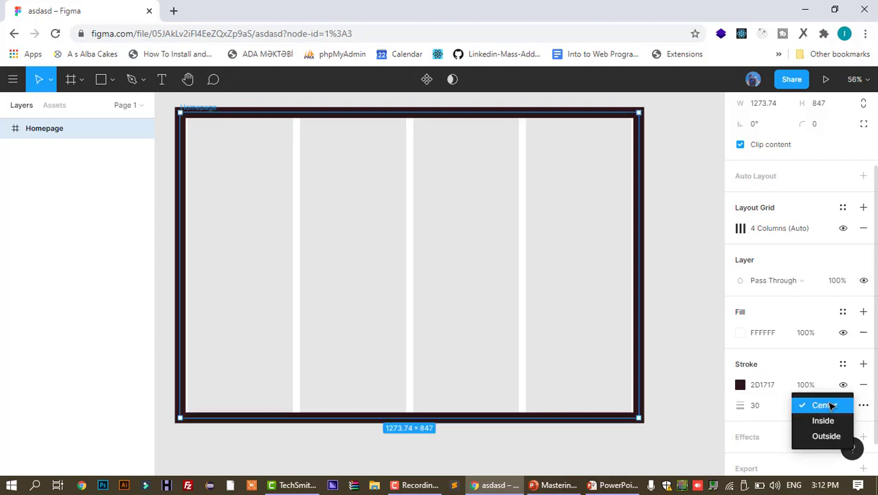
left_click(823, 407)
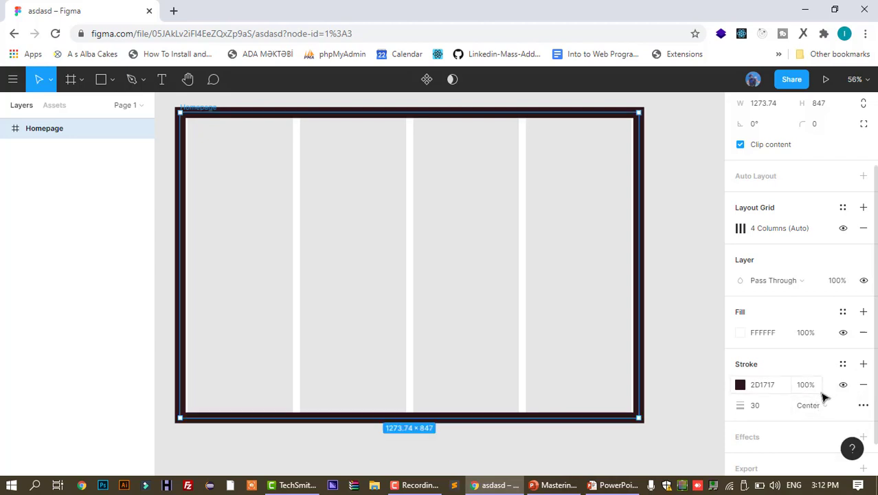
In the advanced stroke settings, review the cap options, try the bevel and round joins, and return to the miter join
left_click(863, 406)
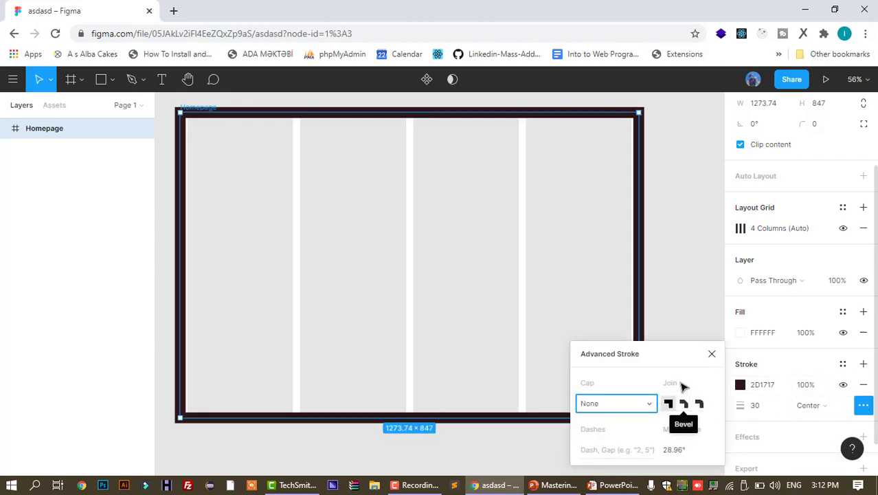
left_click(645, 406)
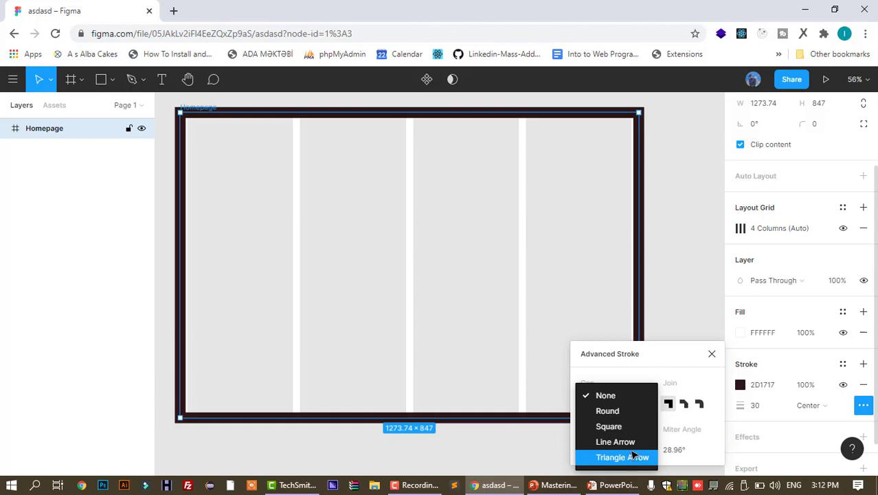
left_click(680, 372)
left_click(686, 402)
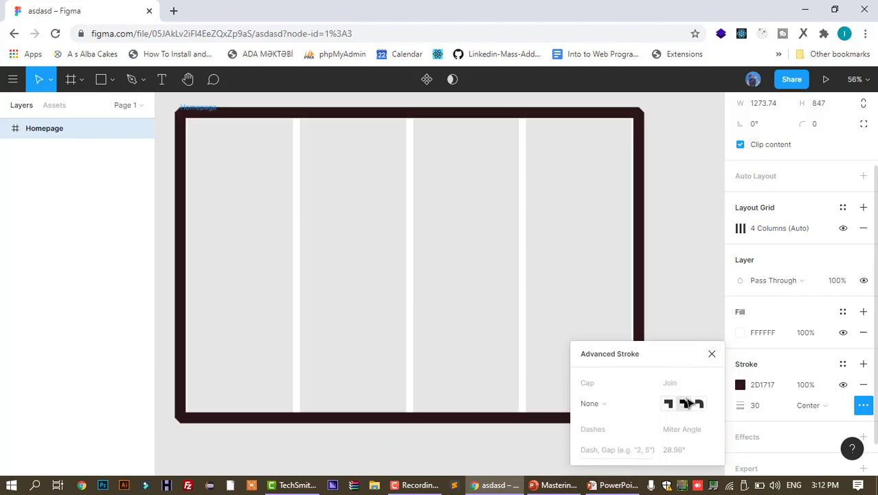
left_click(699, 403)
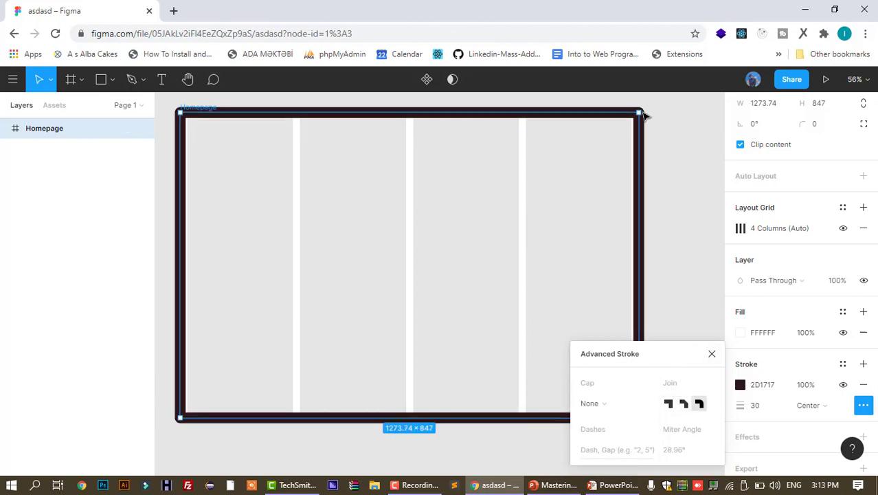
left_click(673, 404)
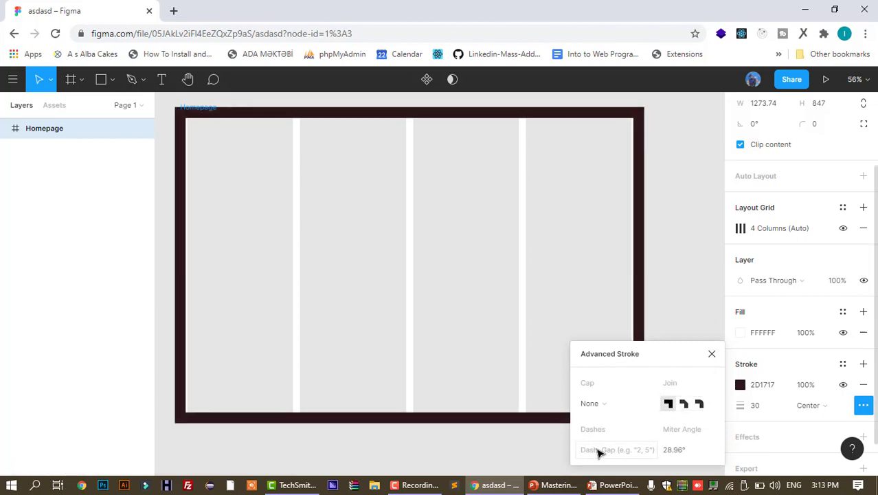
Set the Homepage frame's stroke dashes to 3, 3
left_click(598, 450)
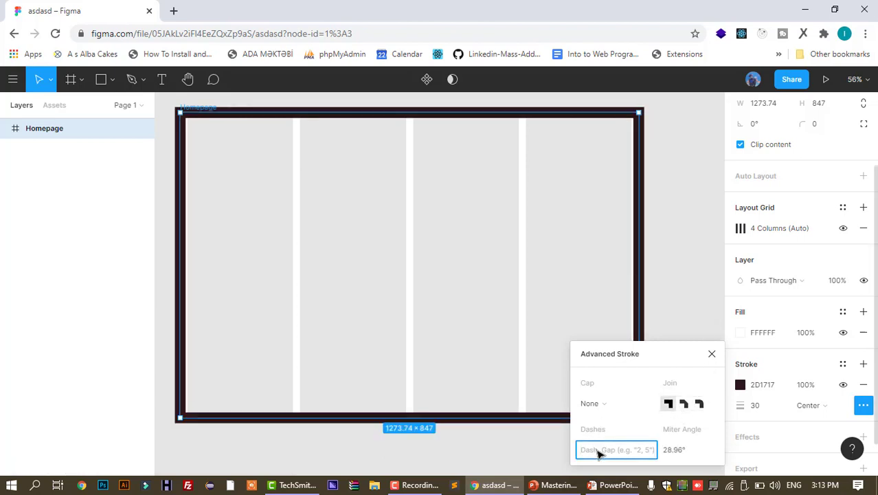
type("3, 3")
key("Return")
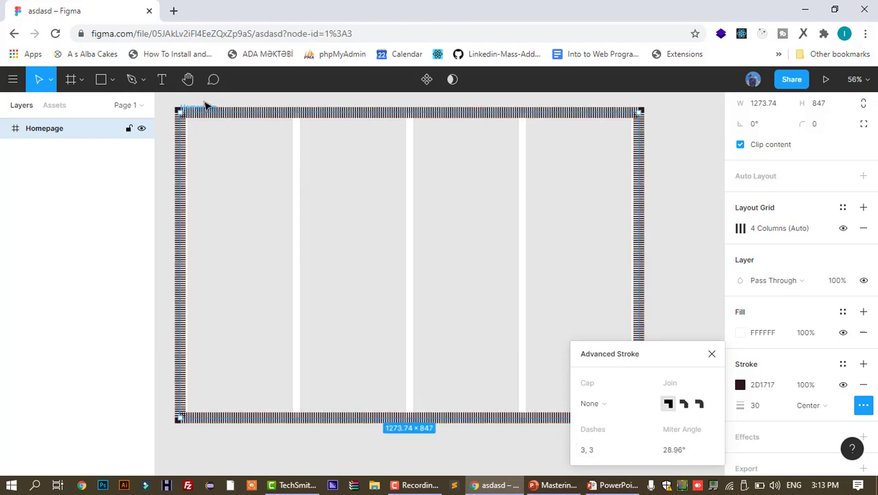
Try dashes of 1, 1 on the Homepage frame's stroke, set them to 10, 10 and close the advanced stroke settings
left_click(592, 450)
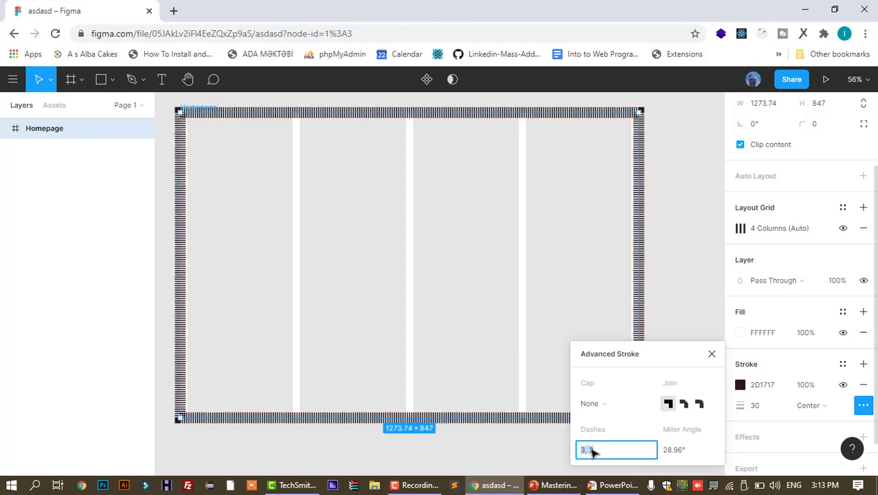
type("1, 1")
key("Return")
left_click(604, 451)
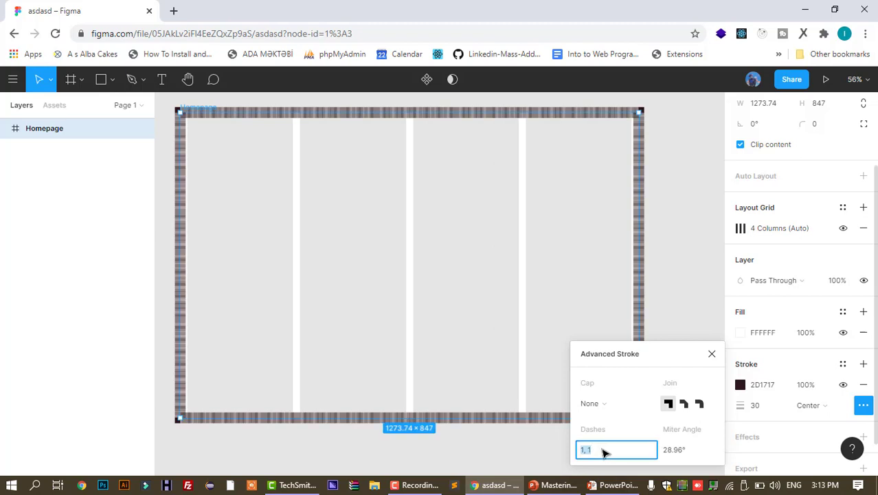
type("10, 10")
key("Return")
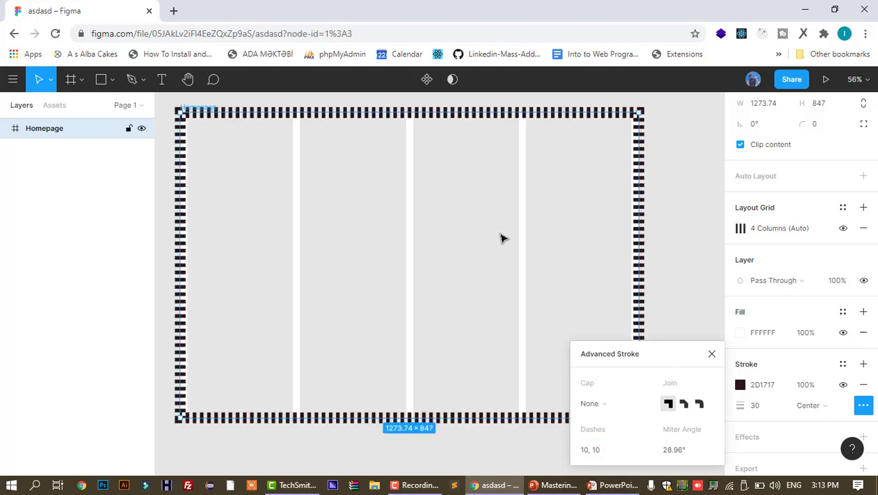
left_click(677, 452)
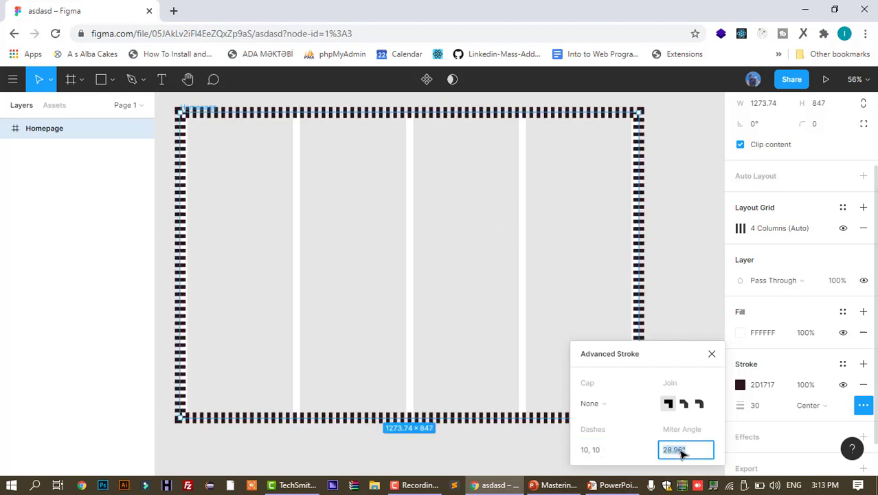
key("Return")
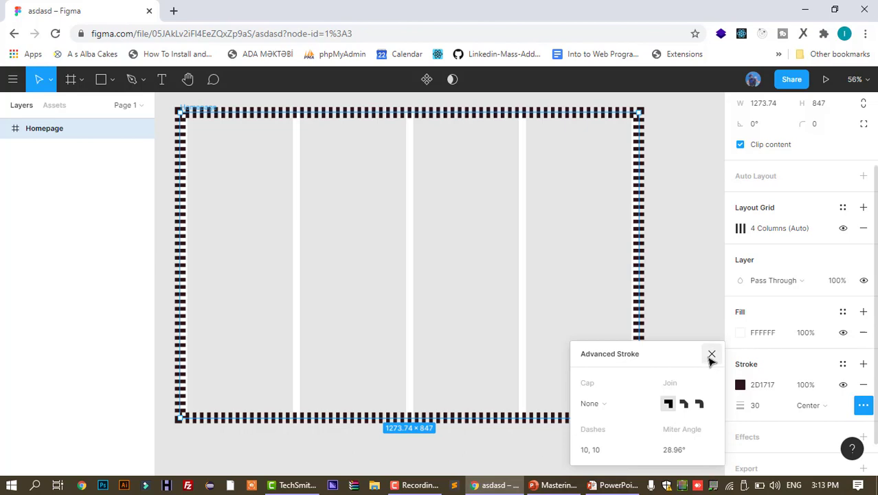
left_click(710, 354)
Try the inner shadow, layer blur, drop shadow and background blur effects on the Homepage frame and remove the effect
scroll(871, 415, "down", 1)
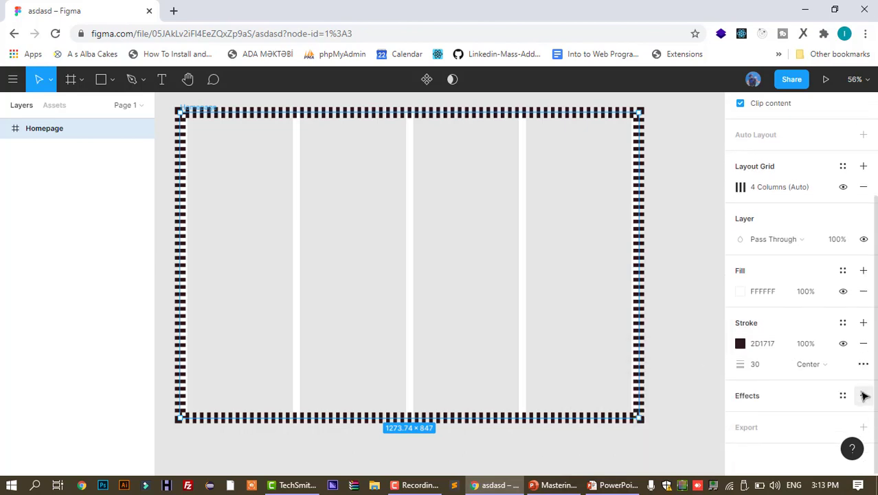
left_click(865, 395)
scroll(747, 408, "down", 1)
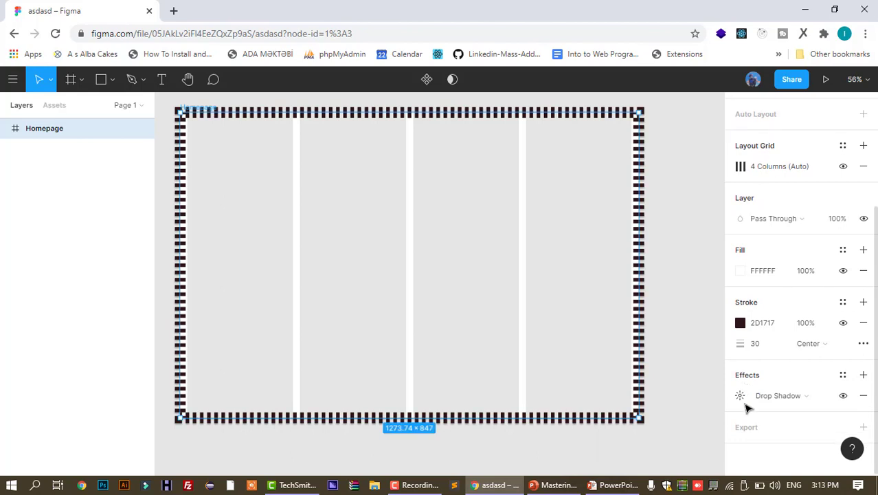
left_click(783, 396)
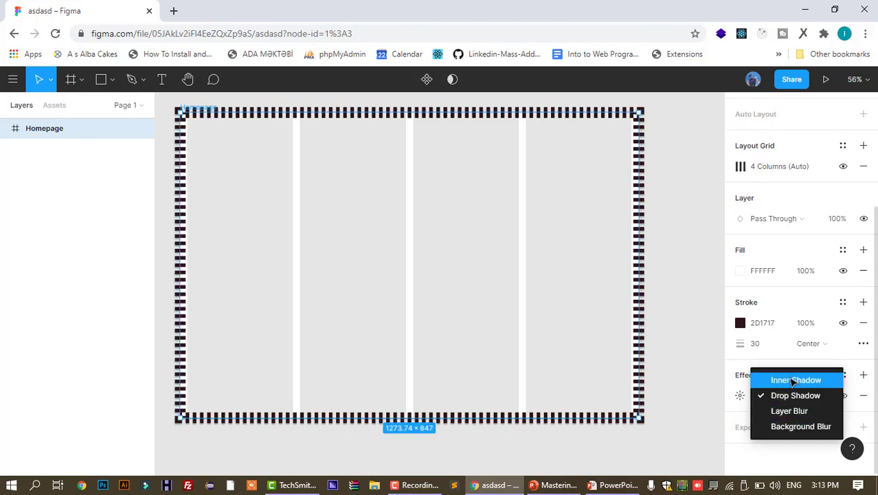
left_click(793, 380)
left_click(789, 395)
left_click(790, 427)
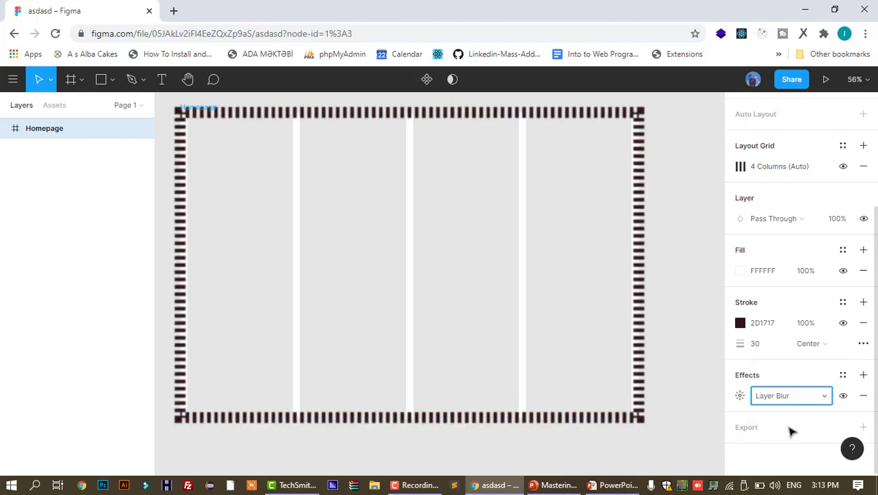
left_click(790, 396)
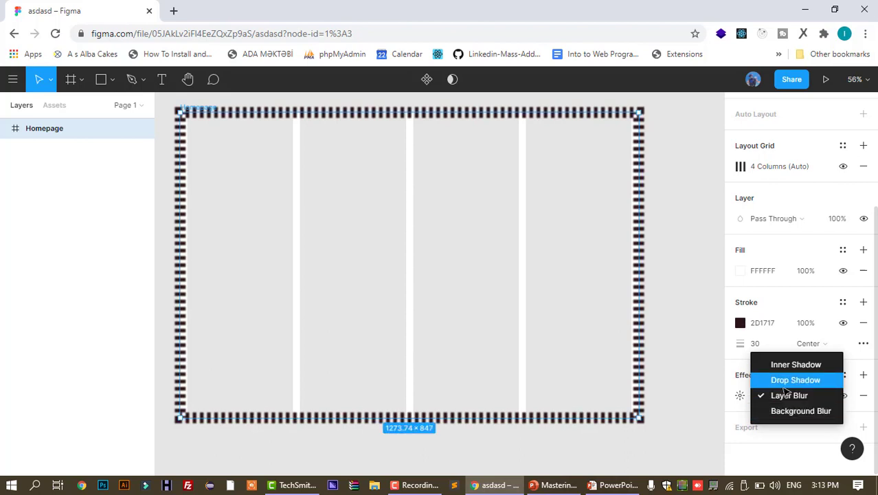
left_click(783, 385)
left_click(780, 396)
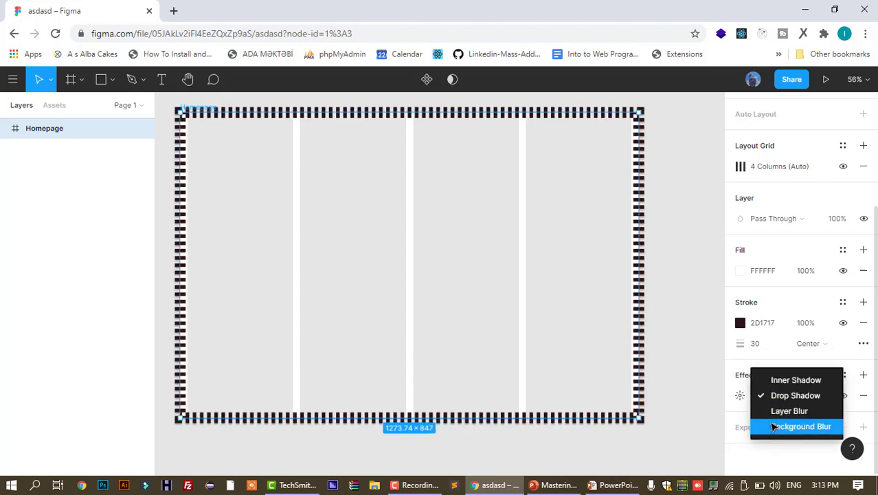
left_click(779, 425)
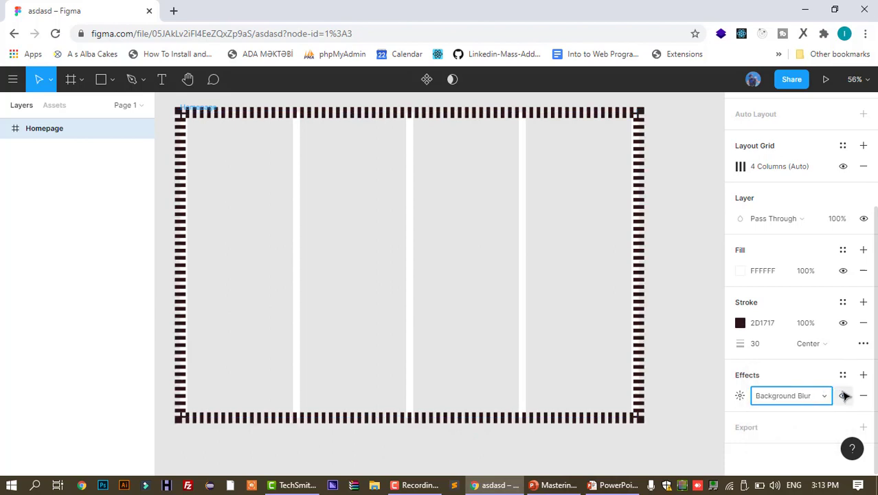
left_click(864, 396)
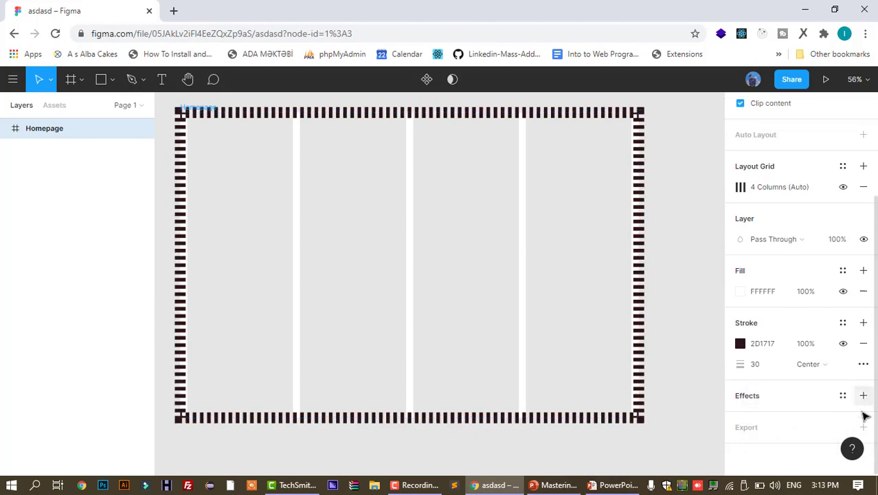
Add a 1x PNG export setting to the Homepage frame and review the available file formats
left_click(865, 426)
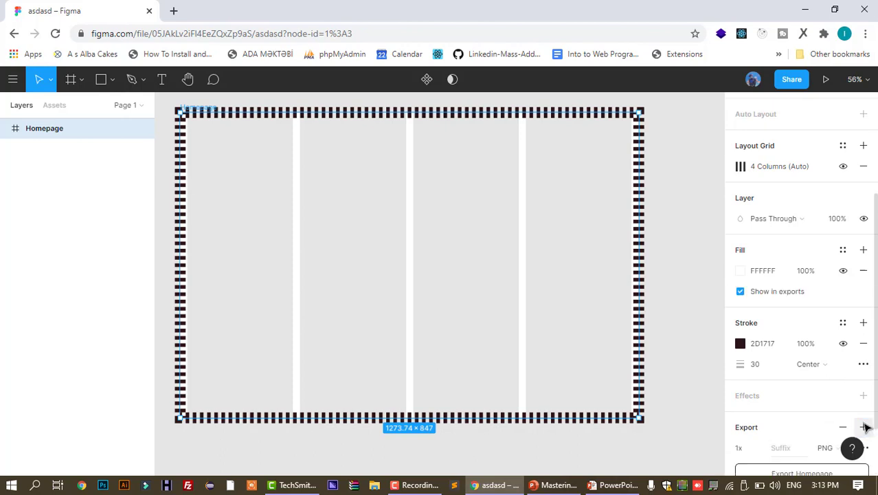
scroll(823, 416, "down", 2)
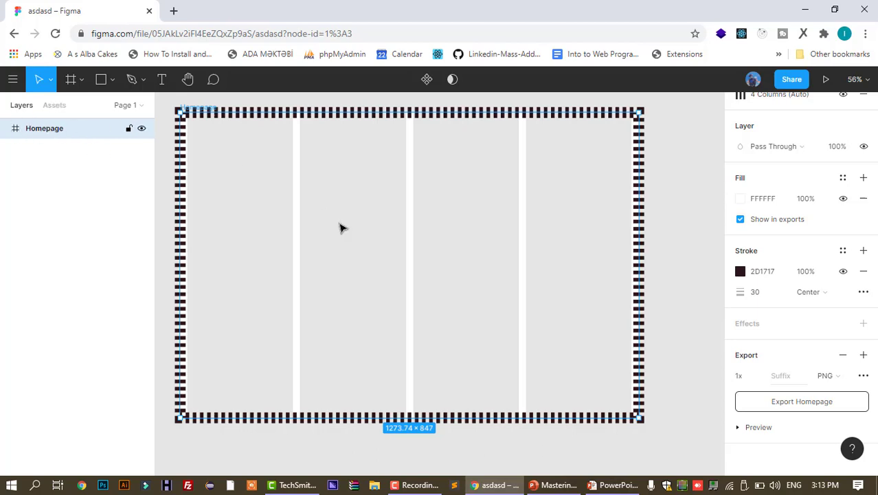
left_click(832, 375)
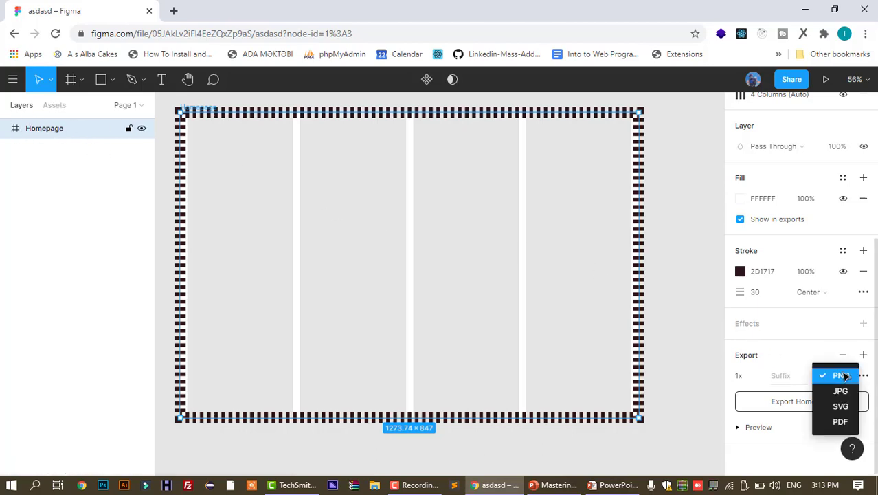
left_click(755, 377)
Expand the Homepage export preview and look over the suffix and additional export settings
left_click(819, 430)
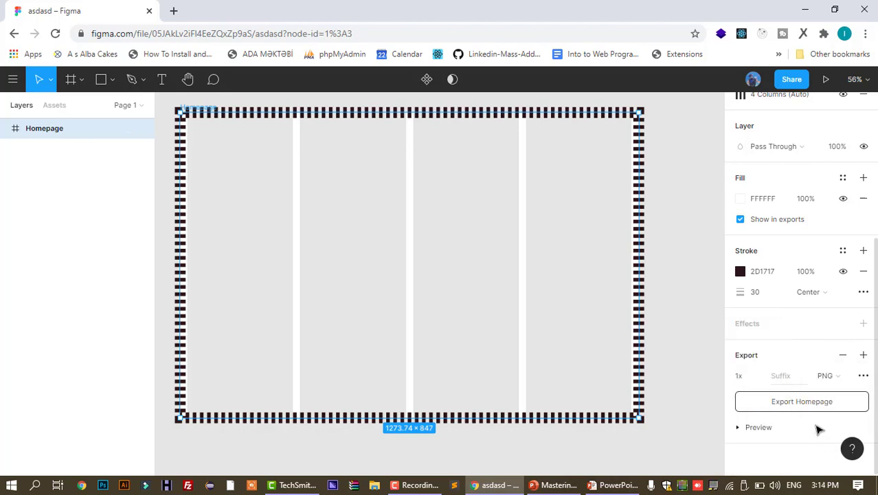
left_click(818, 430)
left_click(788, 380)
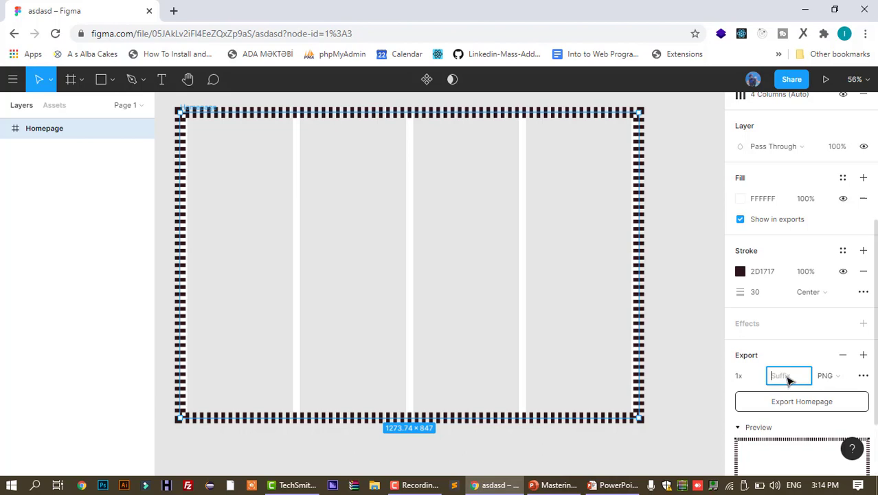
left_click(864, 376)
left_click(865, 378)
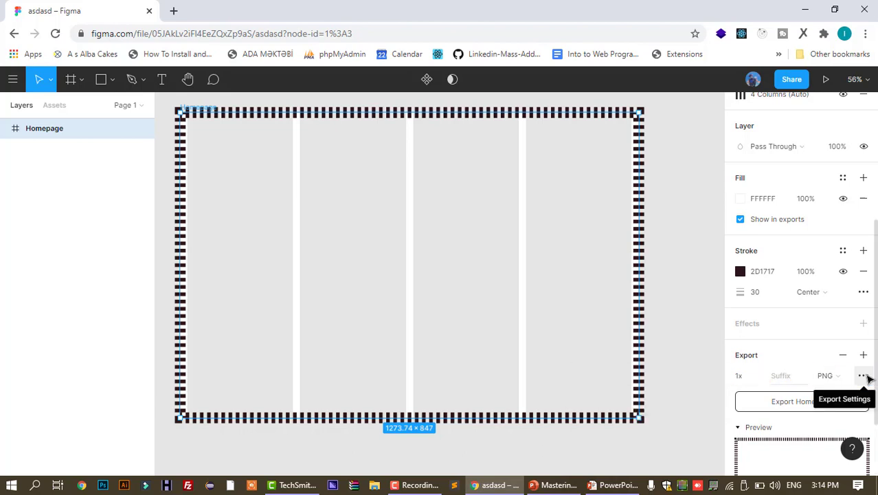
scroll(813, 436, "down", 2)
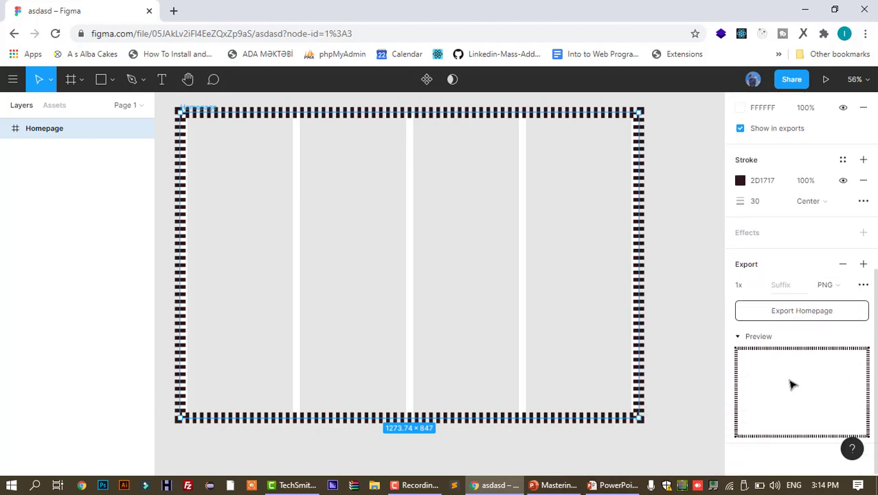
scroll(773, 371, "up", 6)
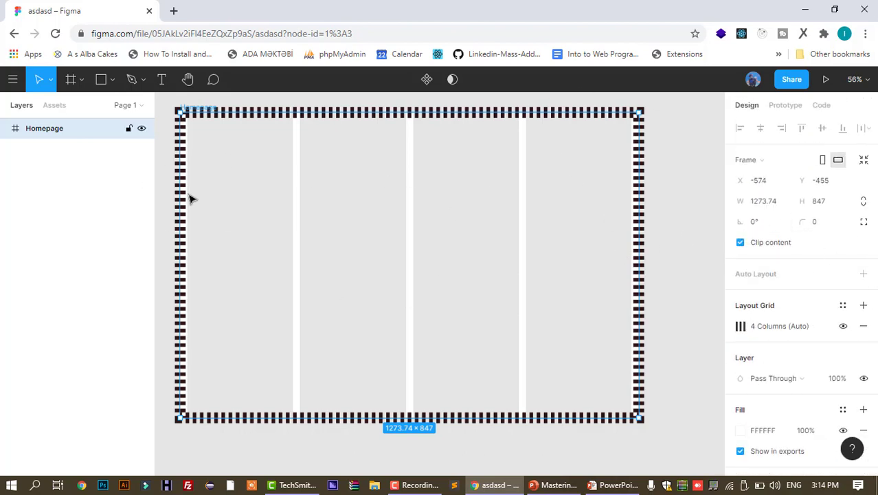
scroll(190, 199, "up", 3)
scroll(190, 199, "down", 4)
scroll(190, 199, "up", 2)
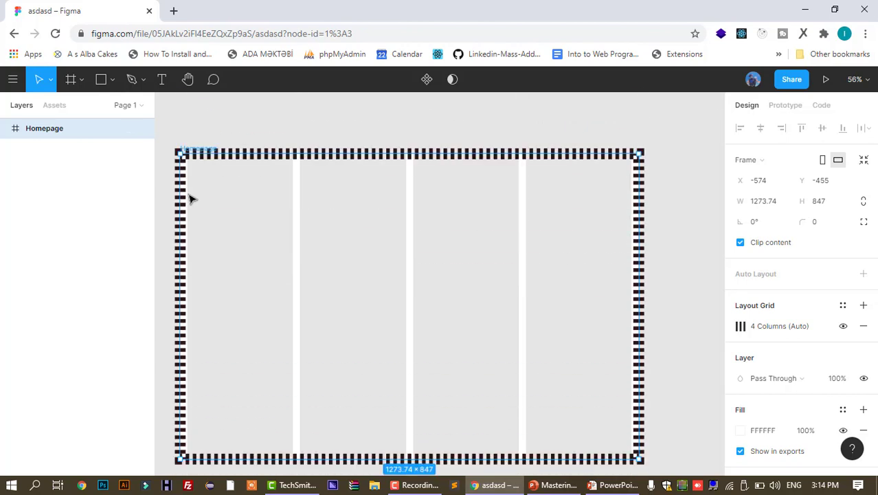